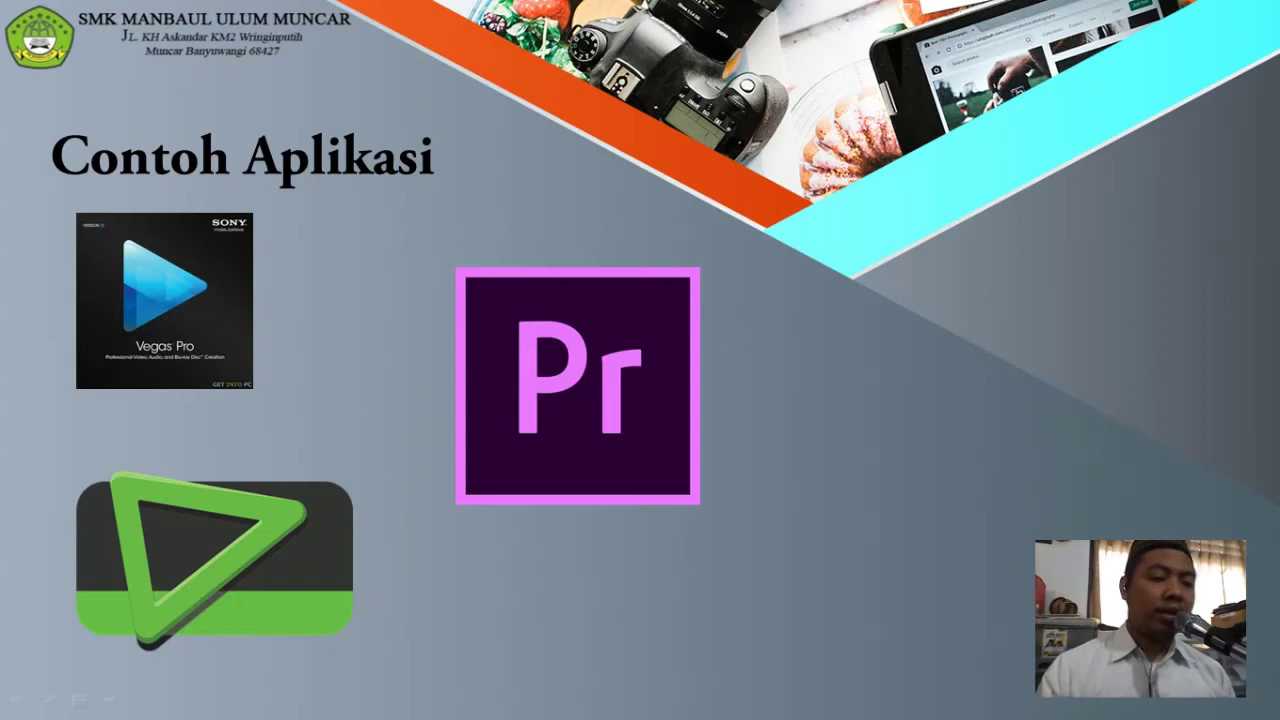
End the slide show and switch to EDIUS
key(Escape)
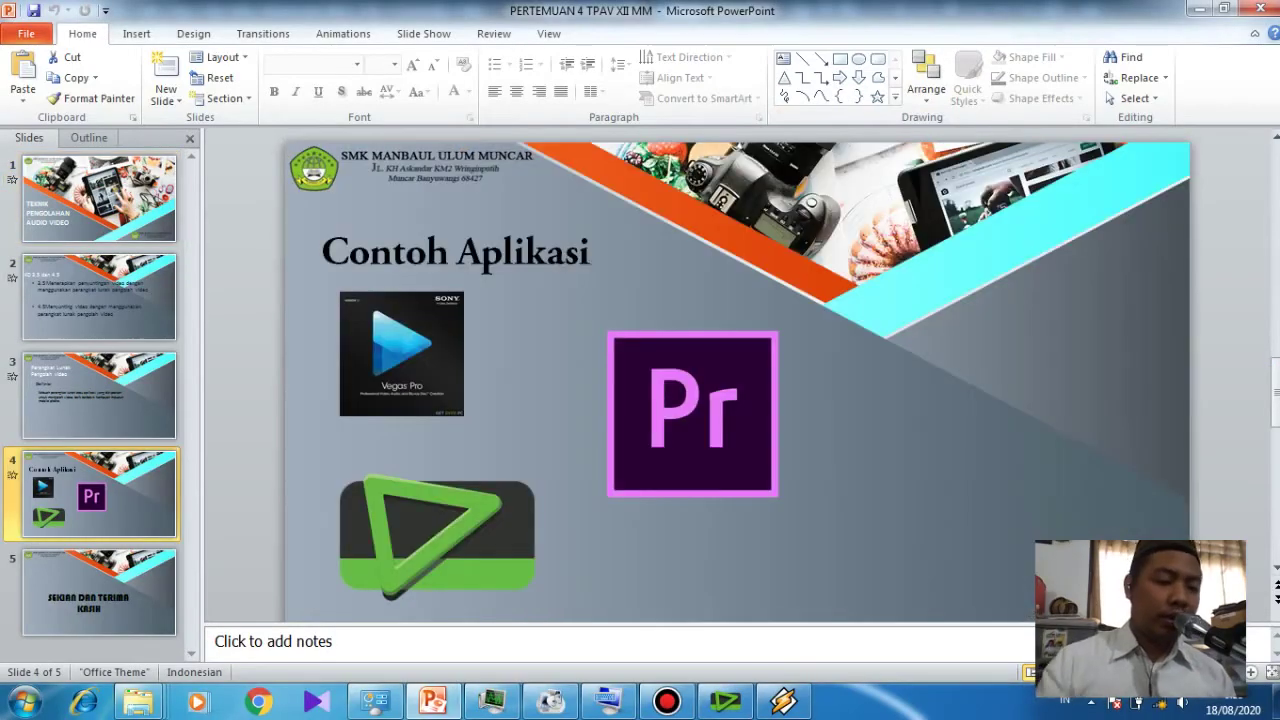
click(725, 700)
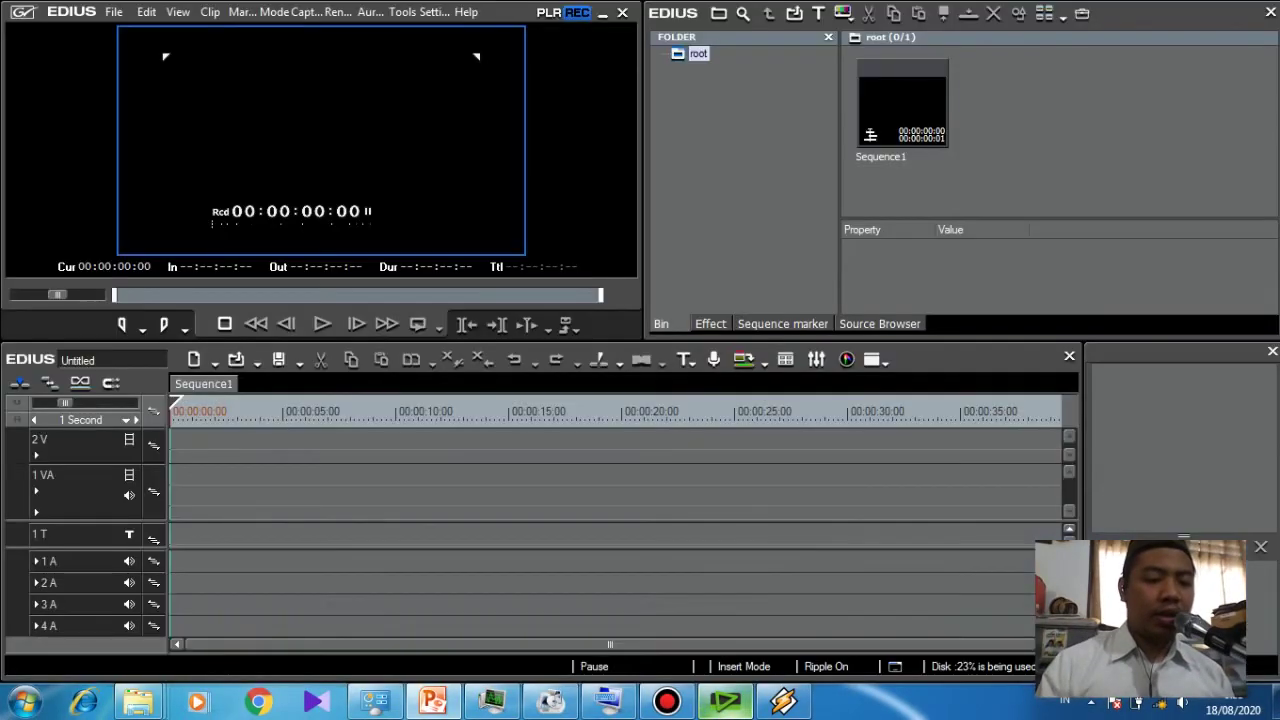
Look through the recordings in the Bandicam folder for a source clip and select the EDITING 3 video
click(138, 701)
mouse_move(120, 600)
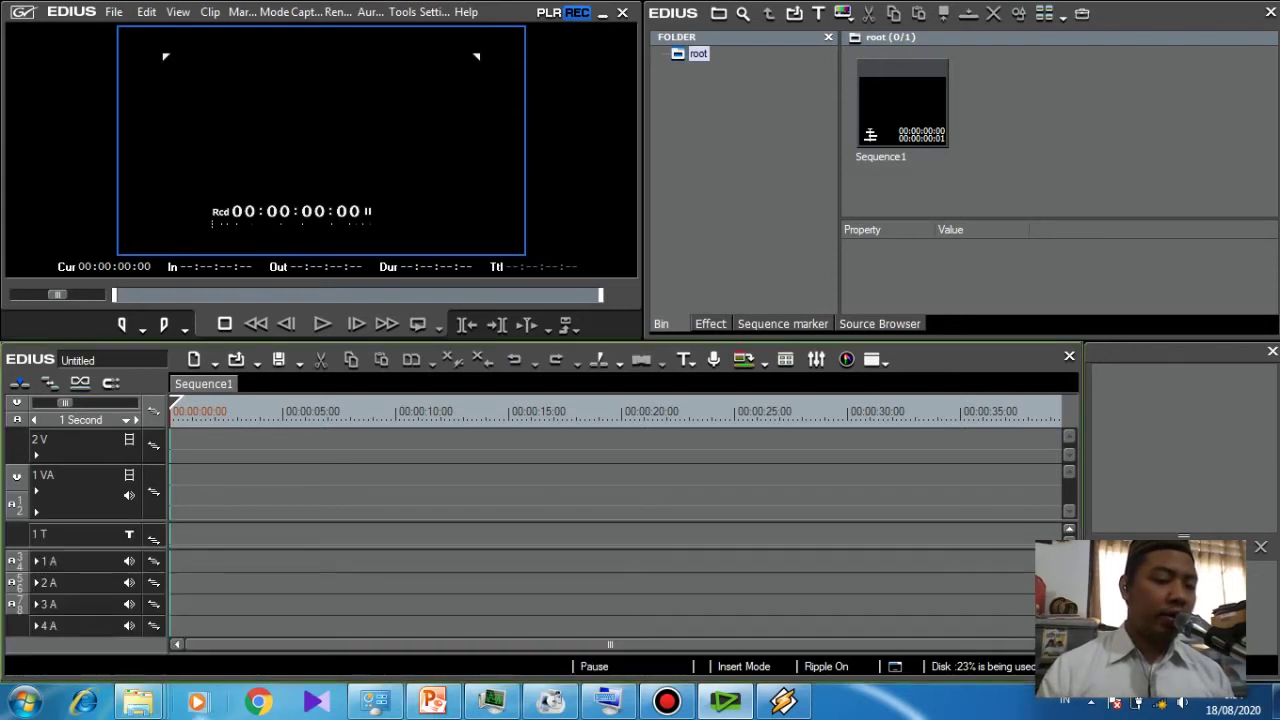
mouse_move(138, 702)
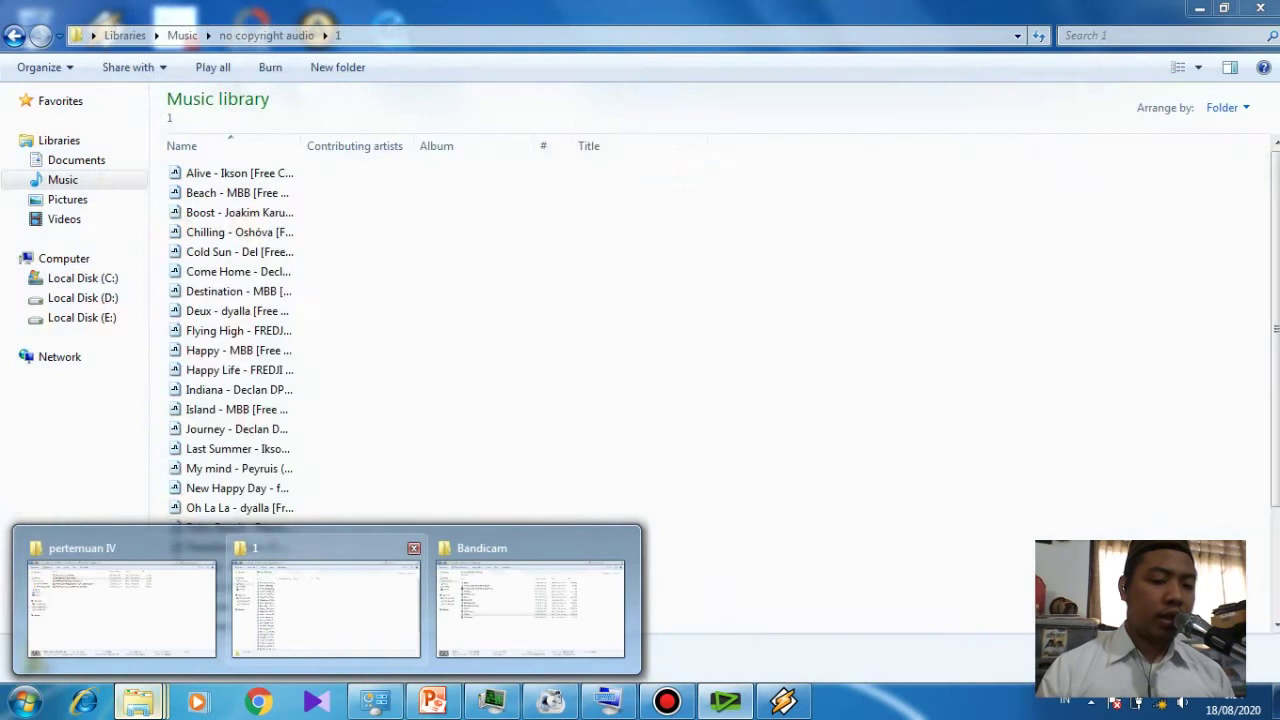
click(530, 605)
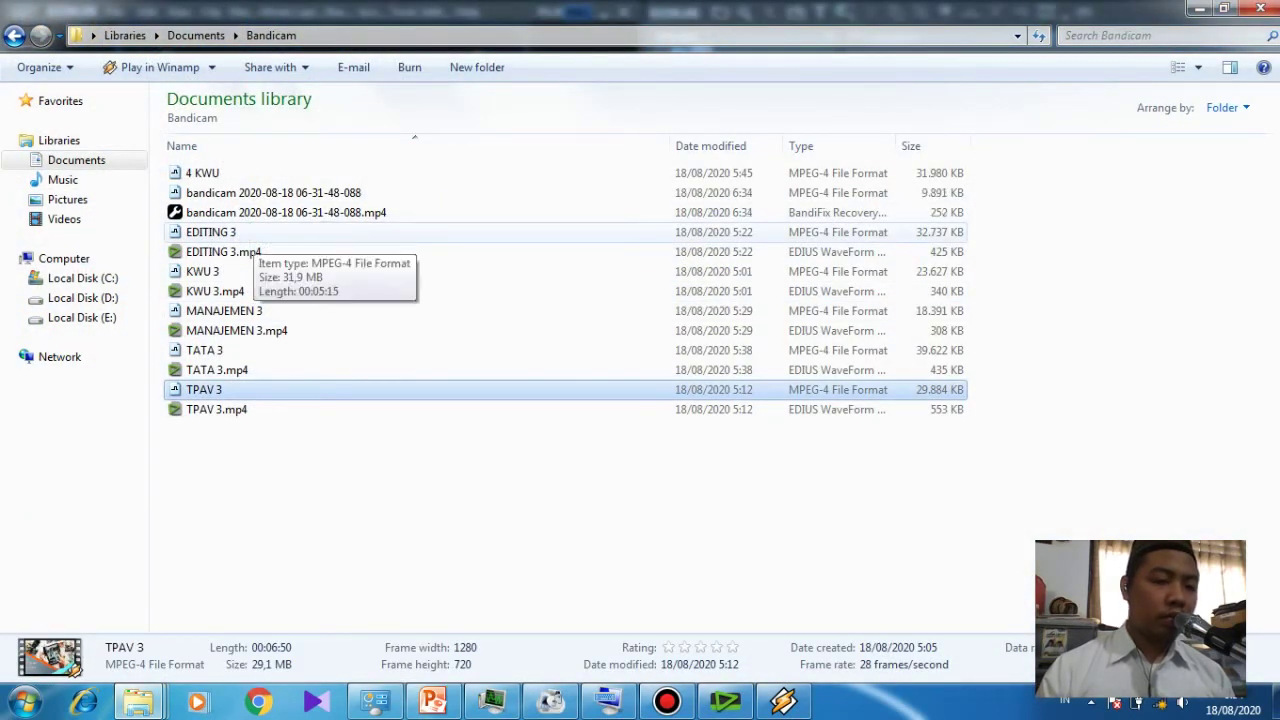
click(253, 235)
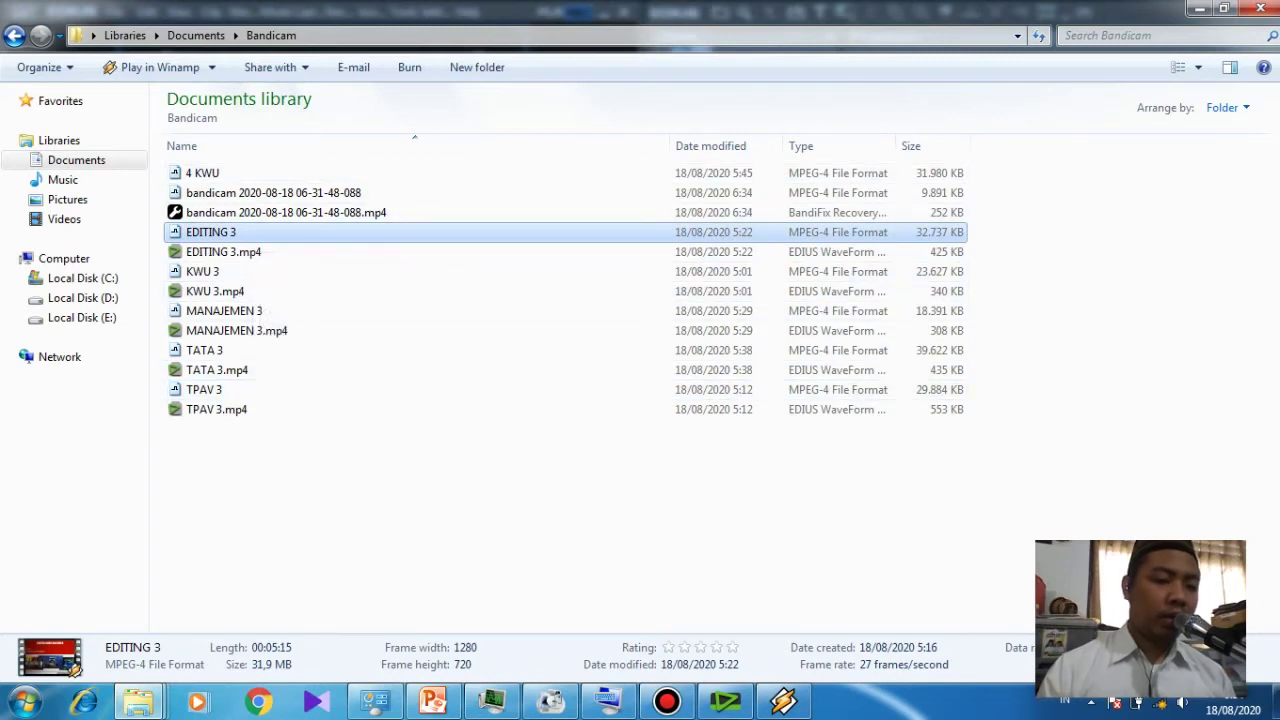
Import the Wildlife video from the Videos library's Sample Videos folder into the EDIUS bin
mouse_move(138, 701)
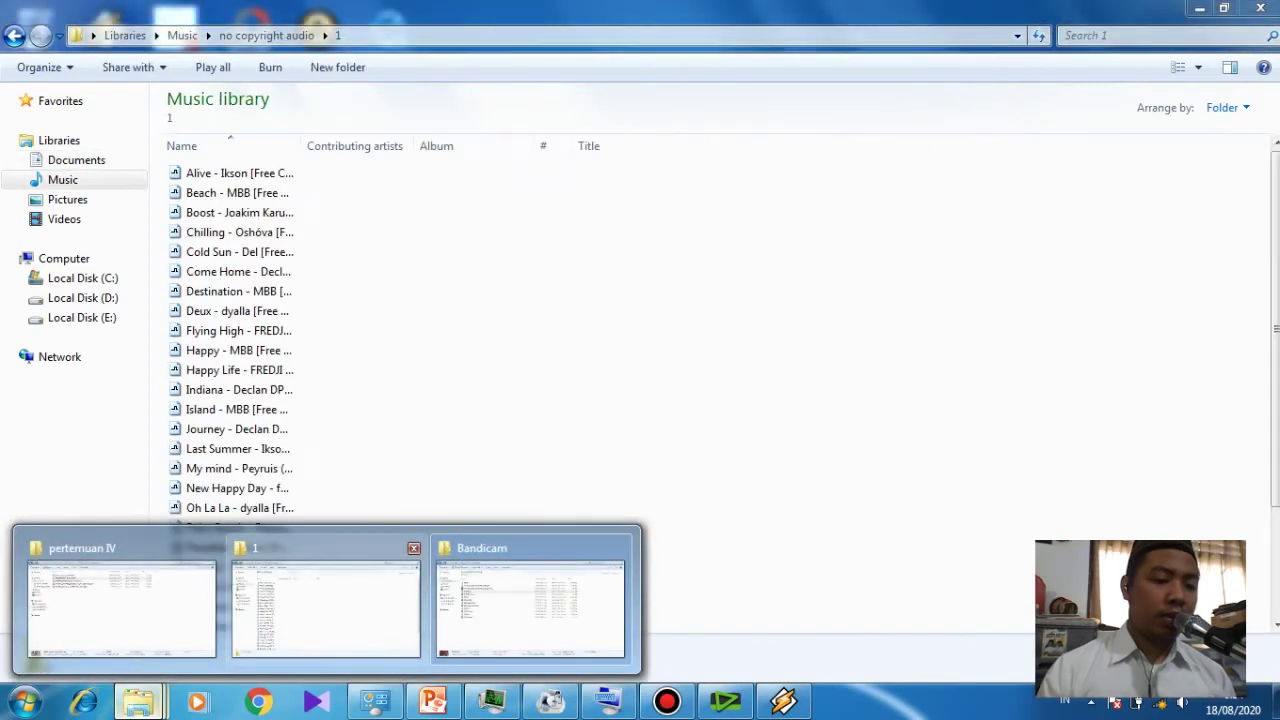
click(325, 600)
click(67, 199)
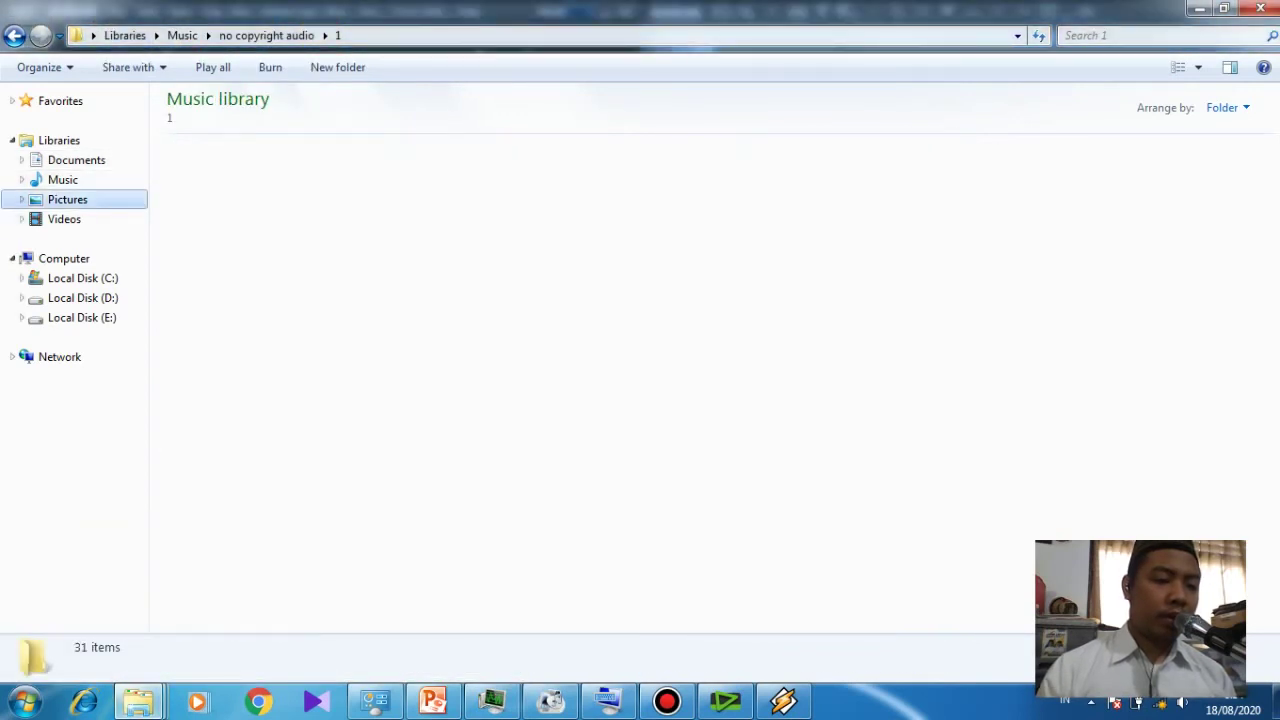
click(63, 180)
click(64, 219)
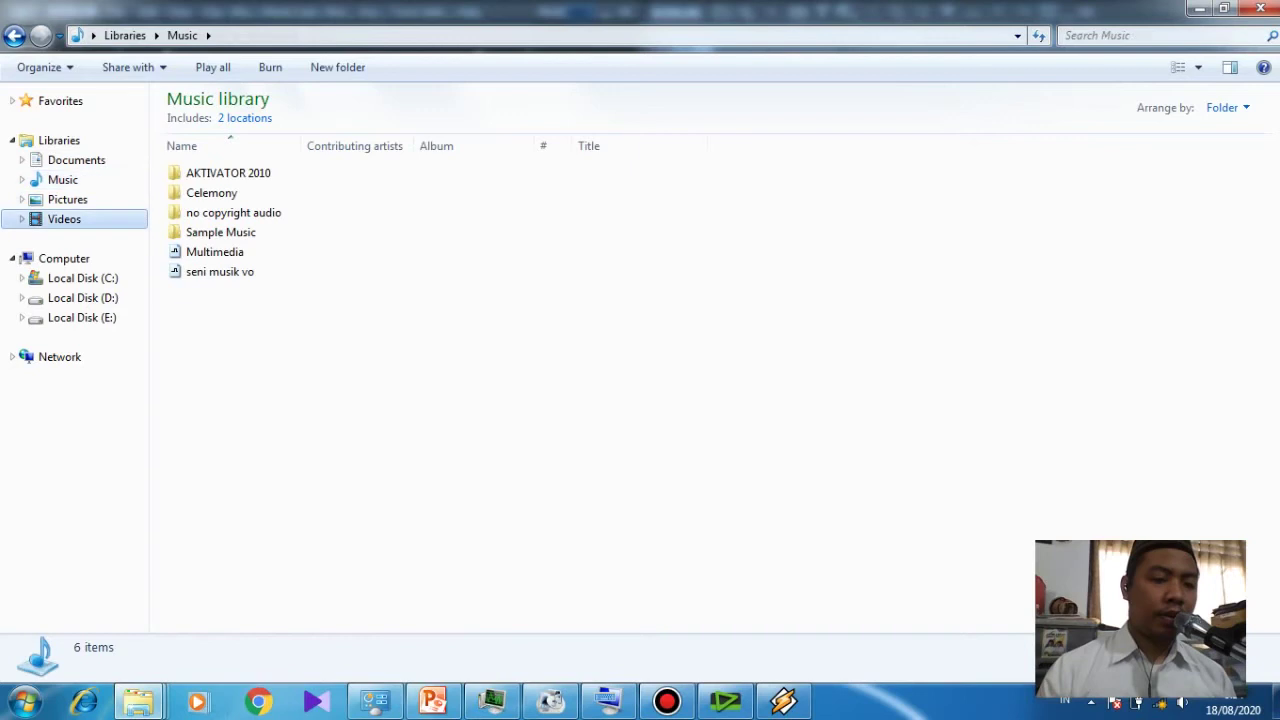
click(67, 199)
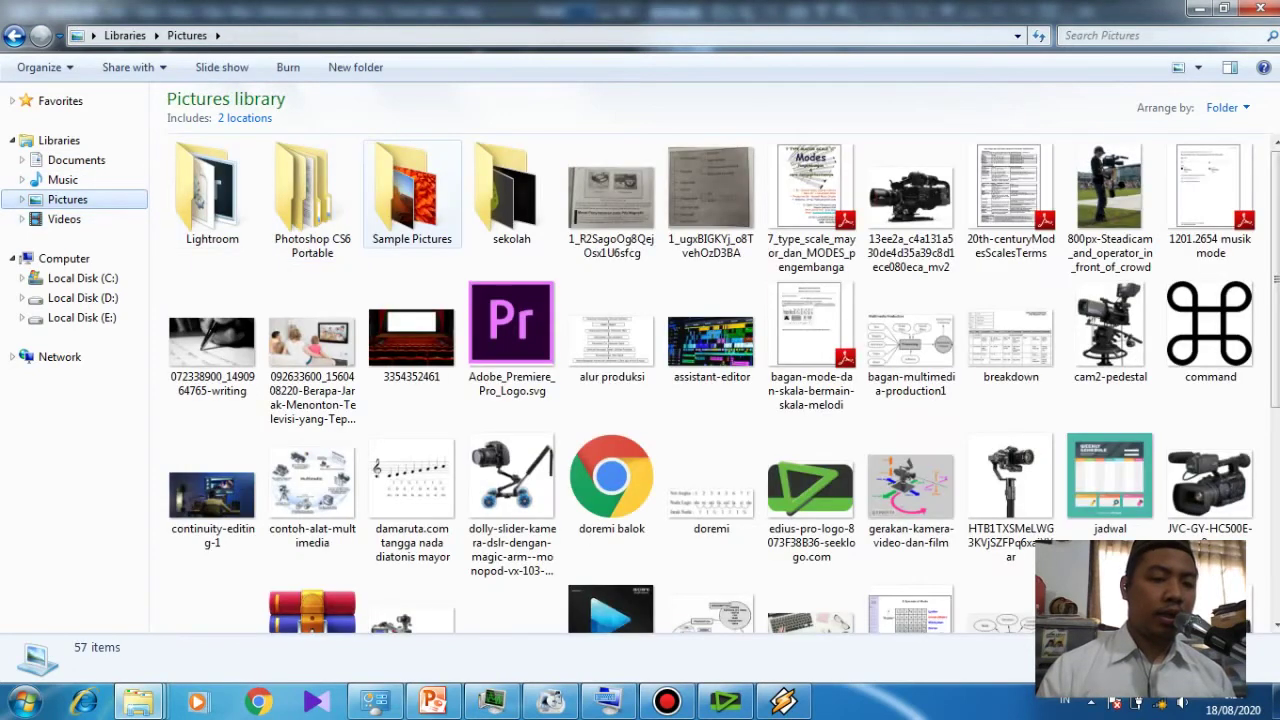
click(64, 219)
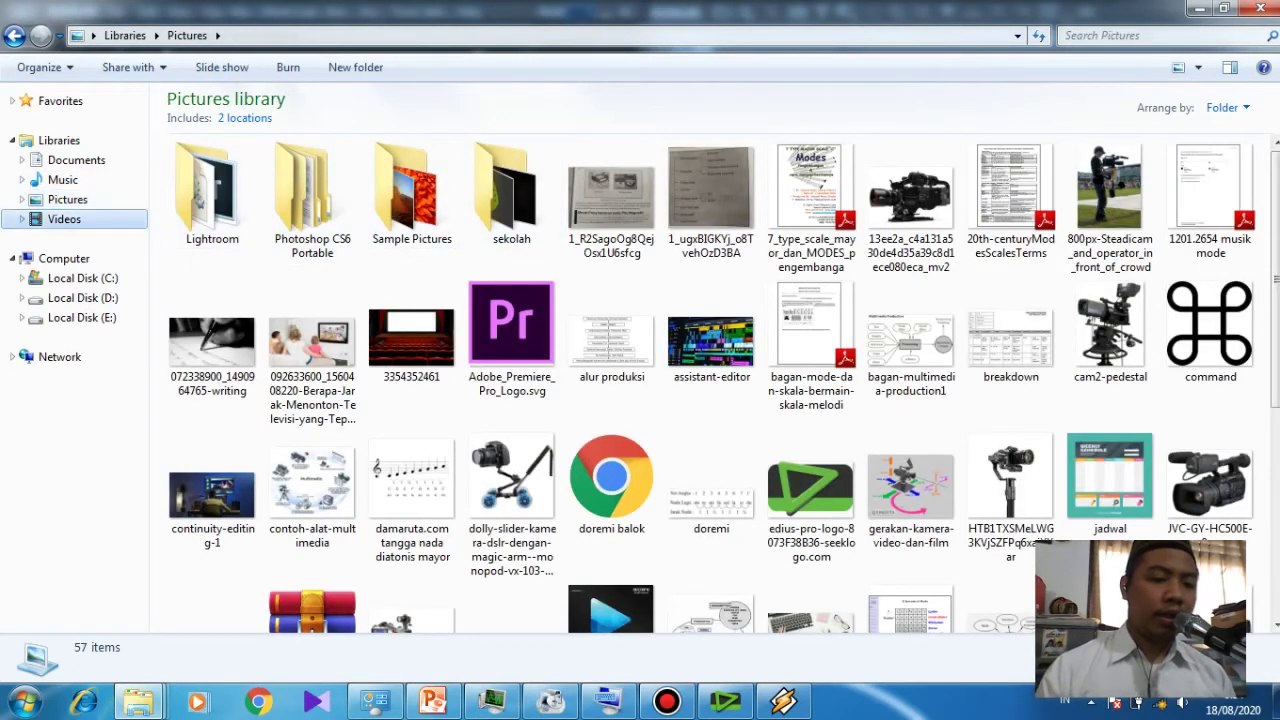
double_click(415, 190)
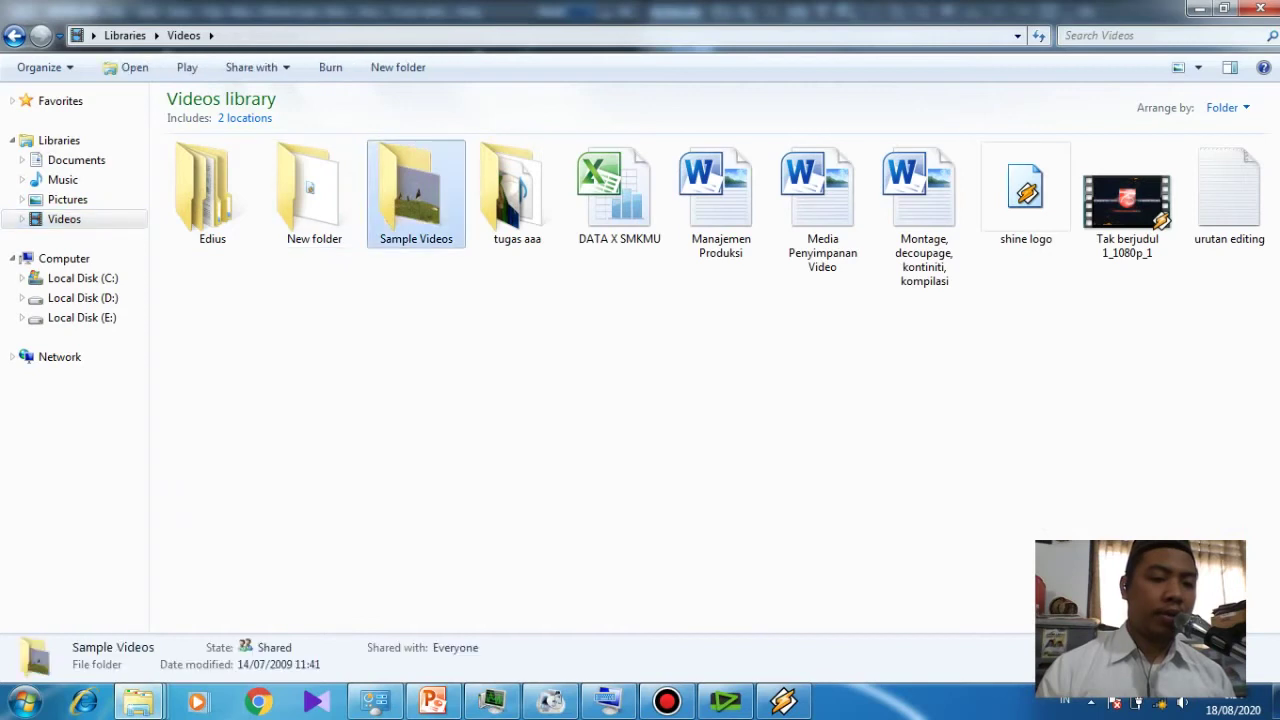
drag(212, 175, 970, 95)
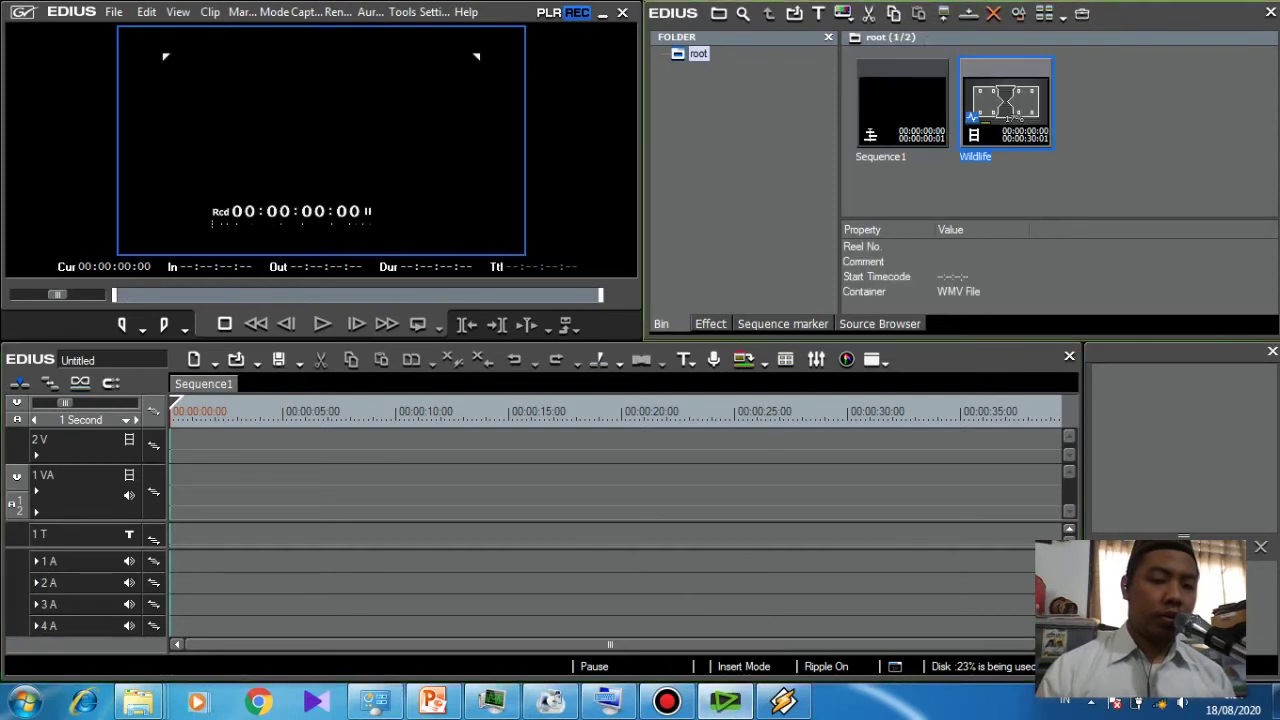
Import the OPENING 3 video from the Pictures library's sekolah folder into the EDIUS bin
mouse_move(138, 702)
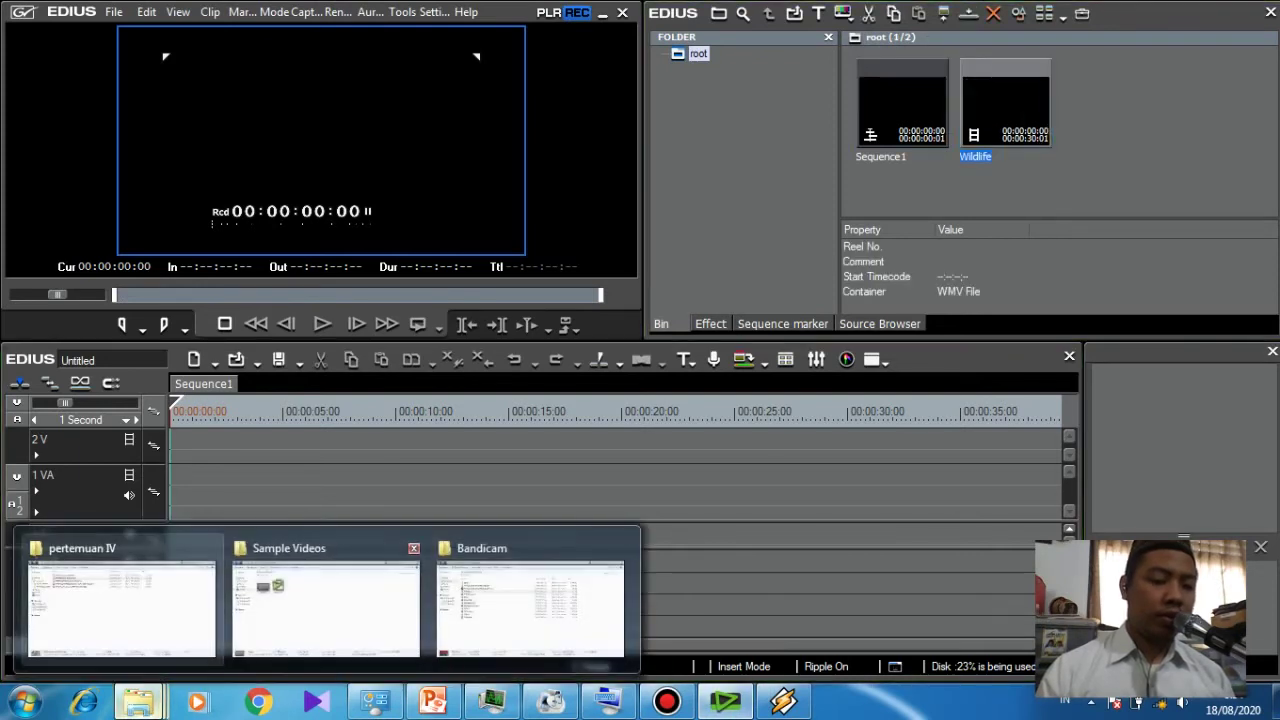
click(329, 614)
click(14, 36)
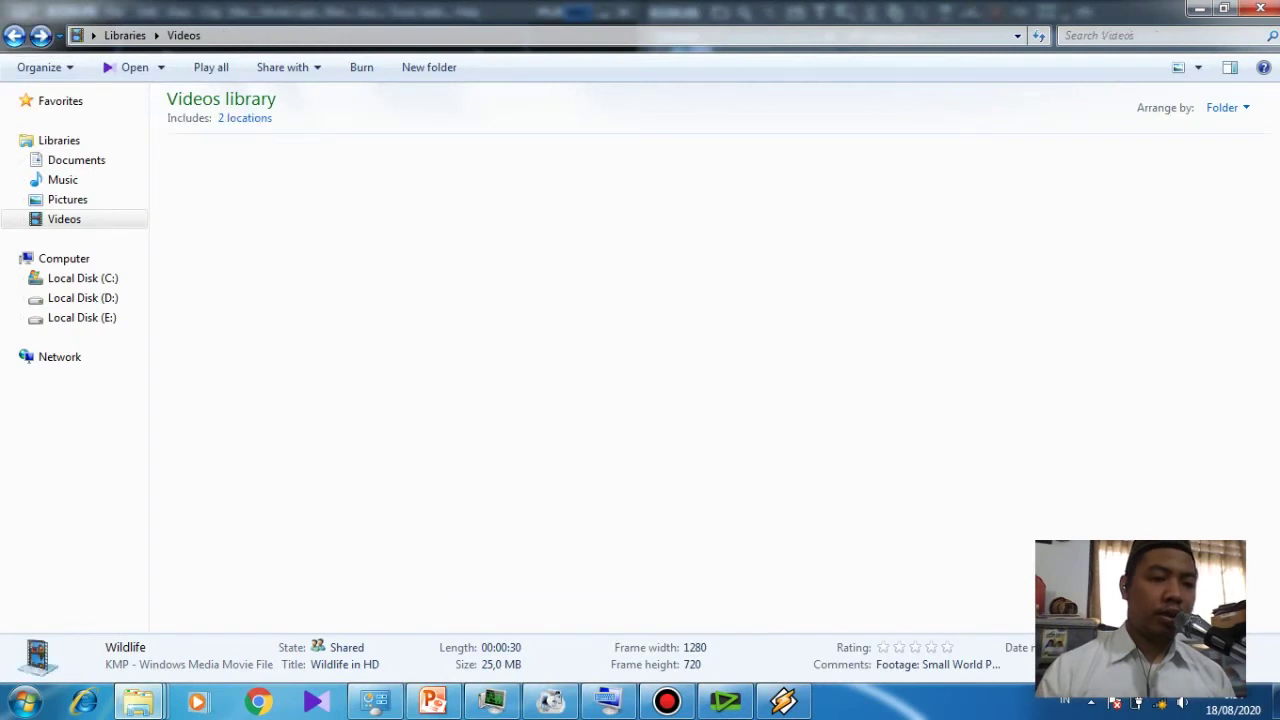
click(14, 36)
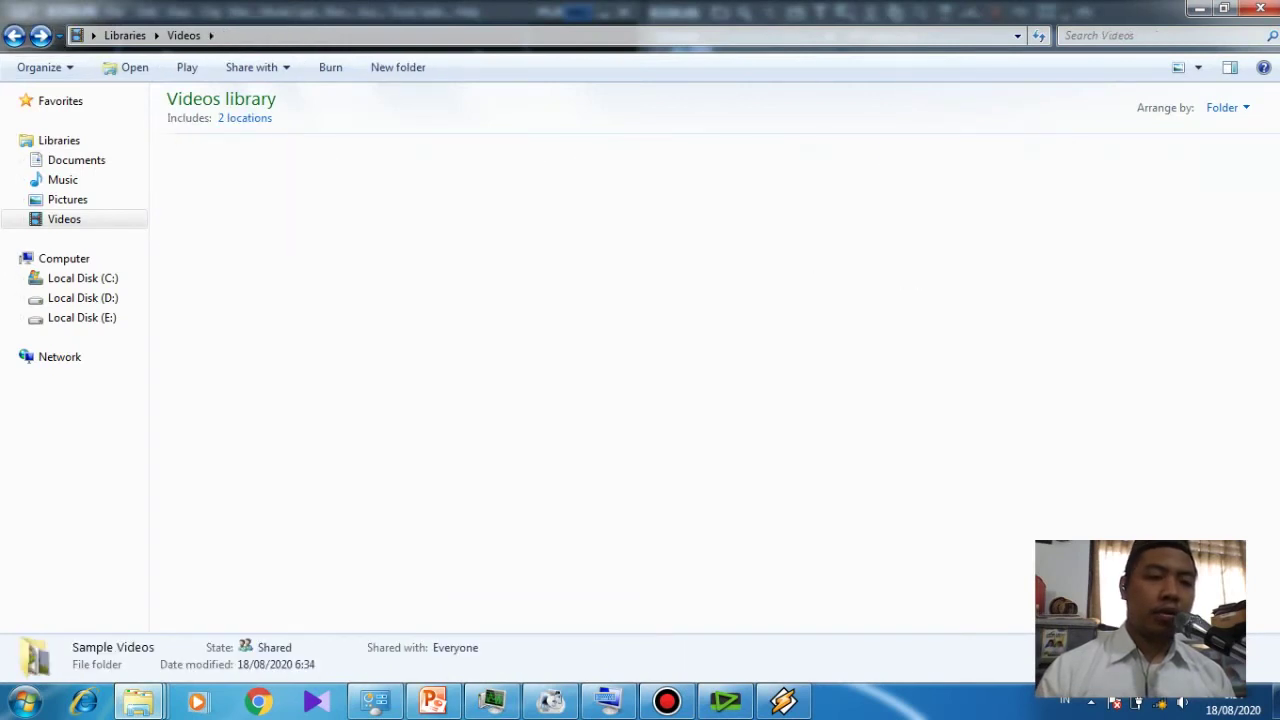
double_click(511, 190)
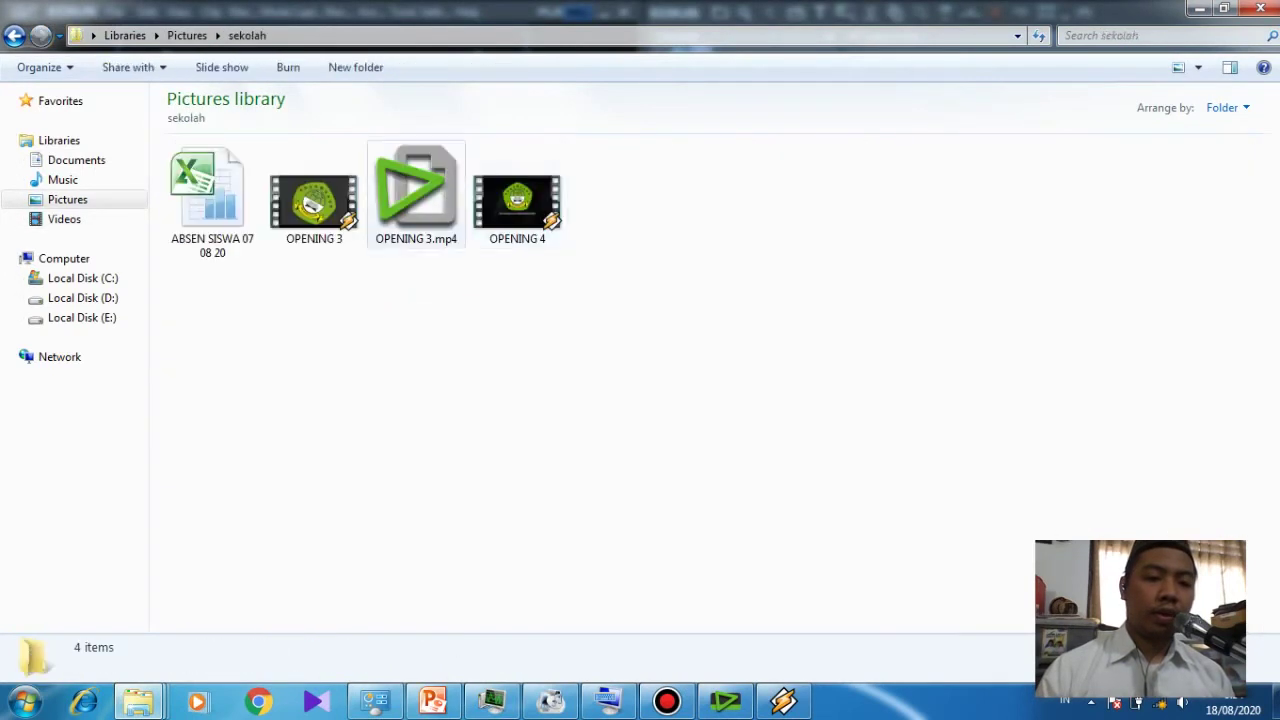
drag(314, 200, 1100, 100)
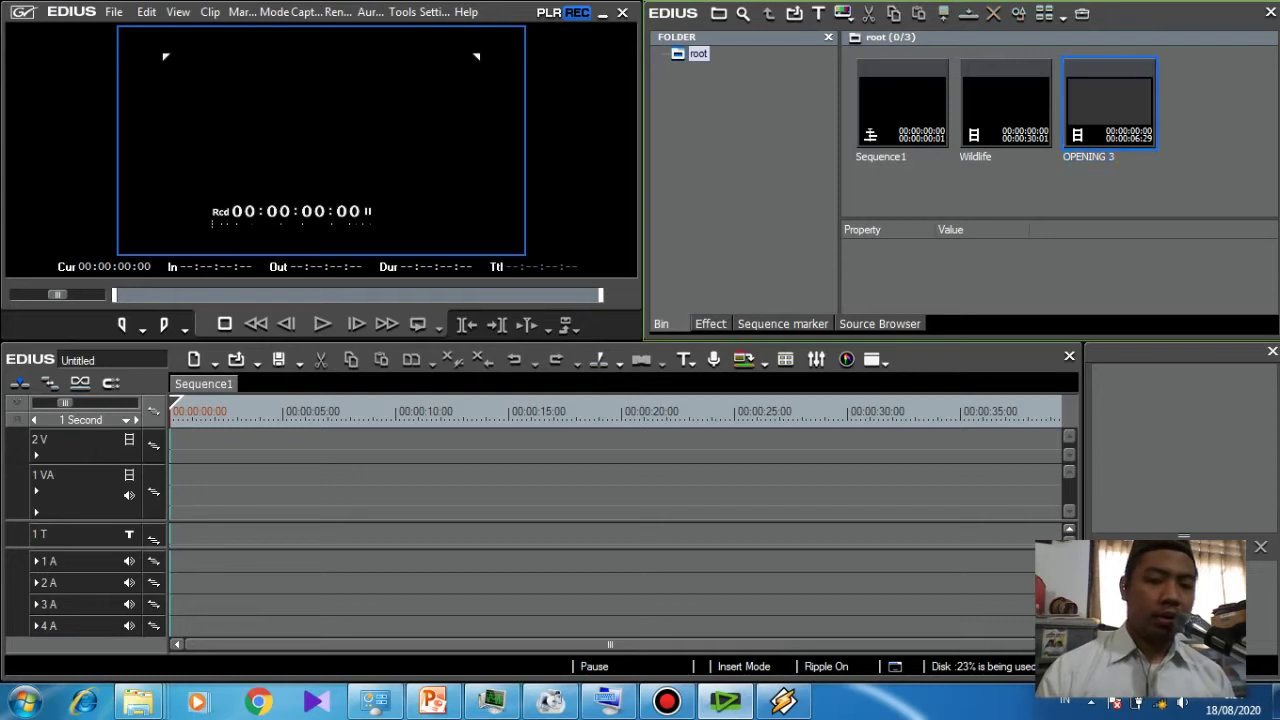
Place OPENING 3 at the start of the 1 VA track and Wildlife directly after it
drag(1108, 100, 175, 475)
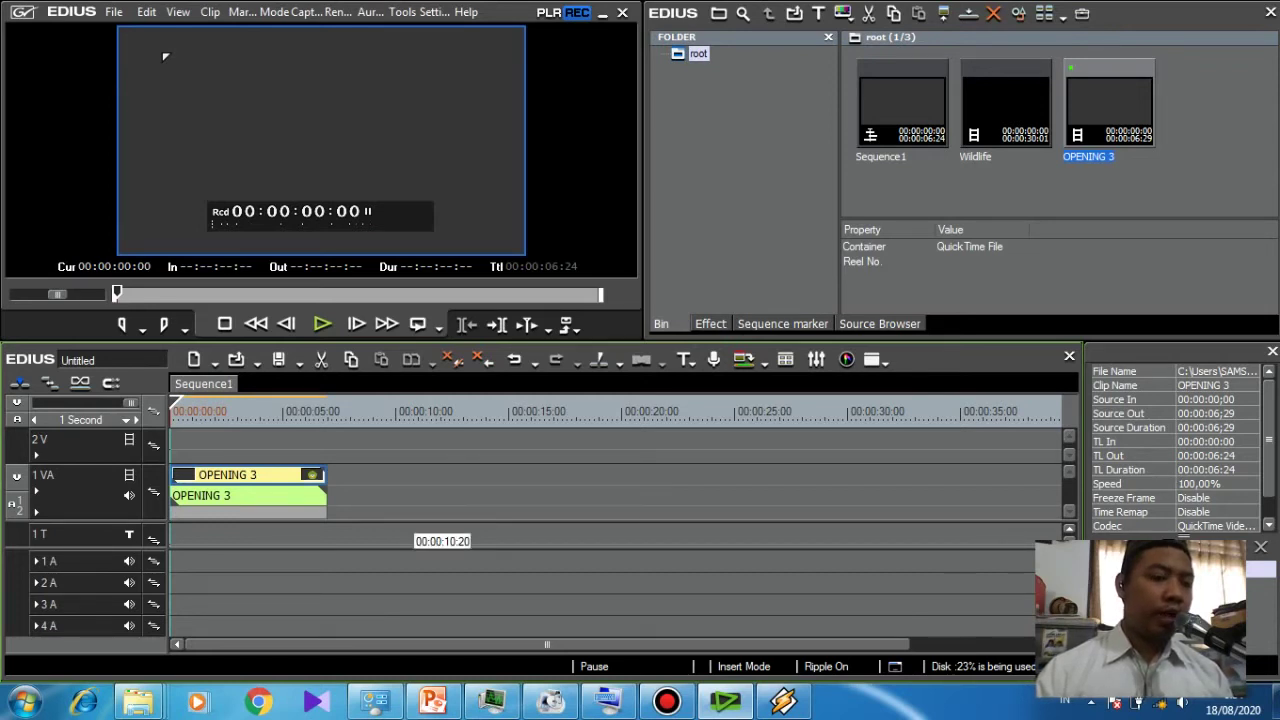
drag(1005, 100, 328, 490)
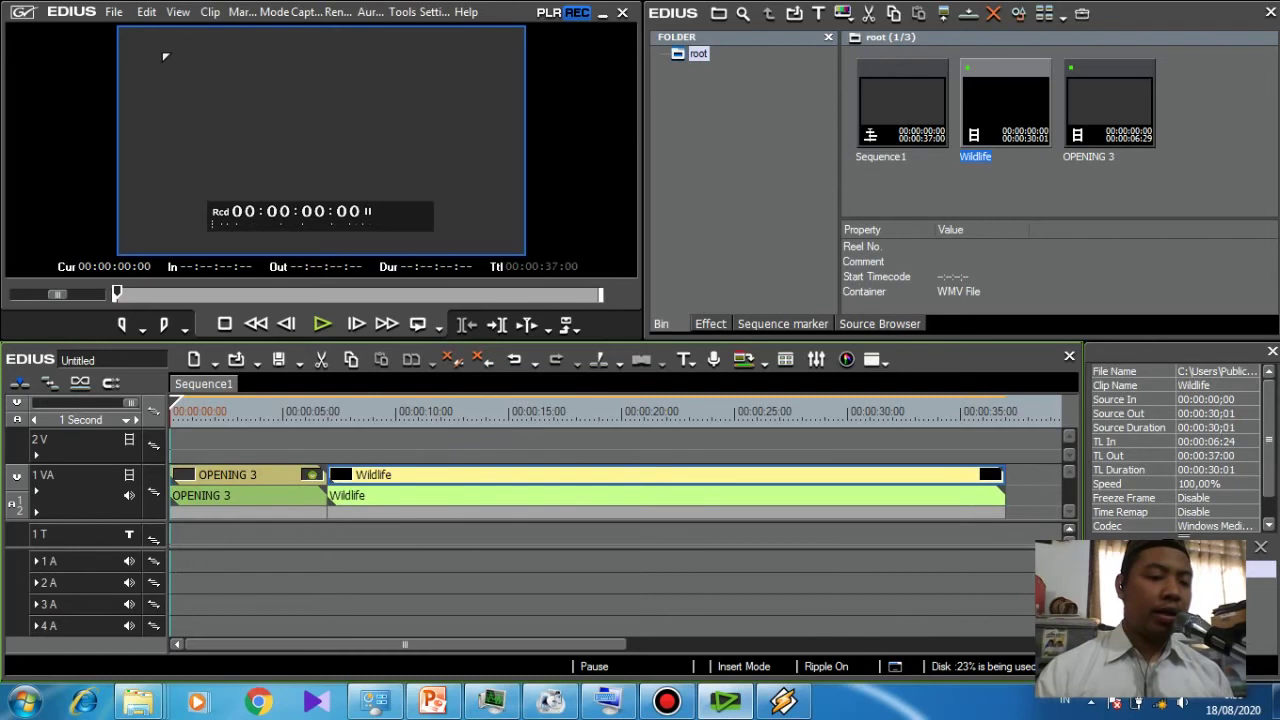
Play back the cut between OPENING 3 and Wildlife several times, returning the playhead to just before the cut
click(235, 412)
key(space)
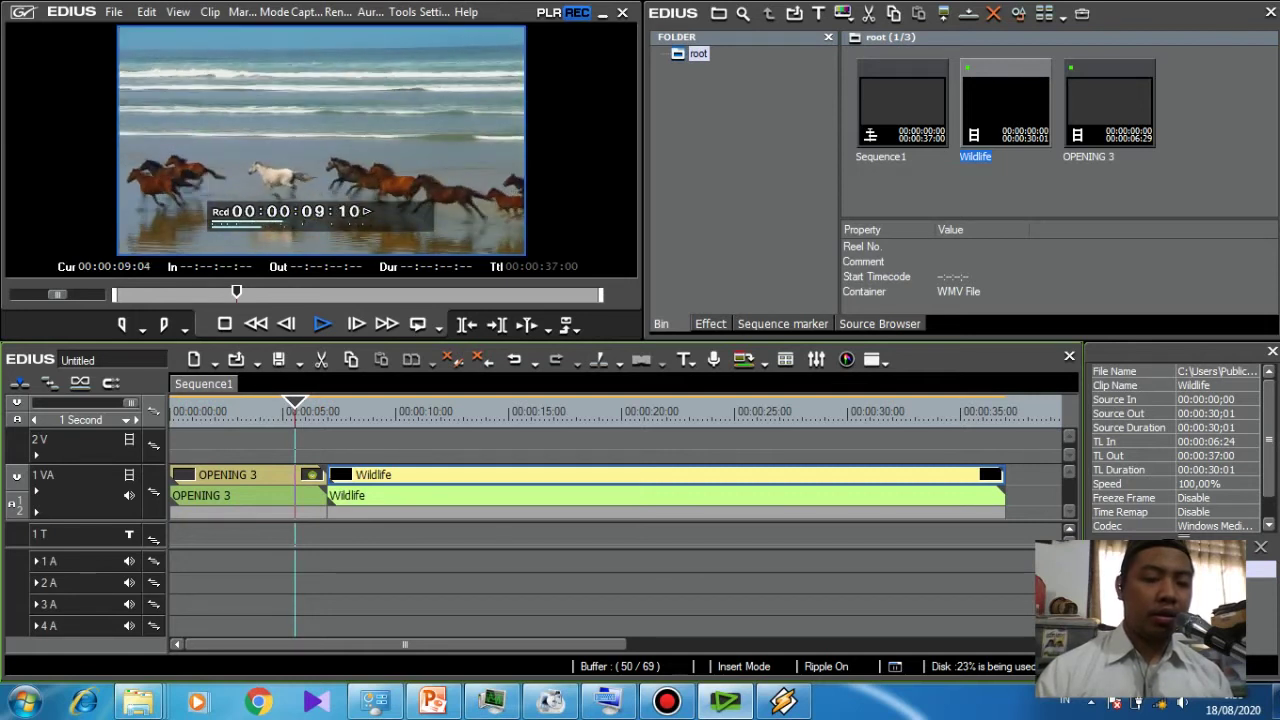
key(a)
drag(327, 403, 293, 403)
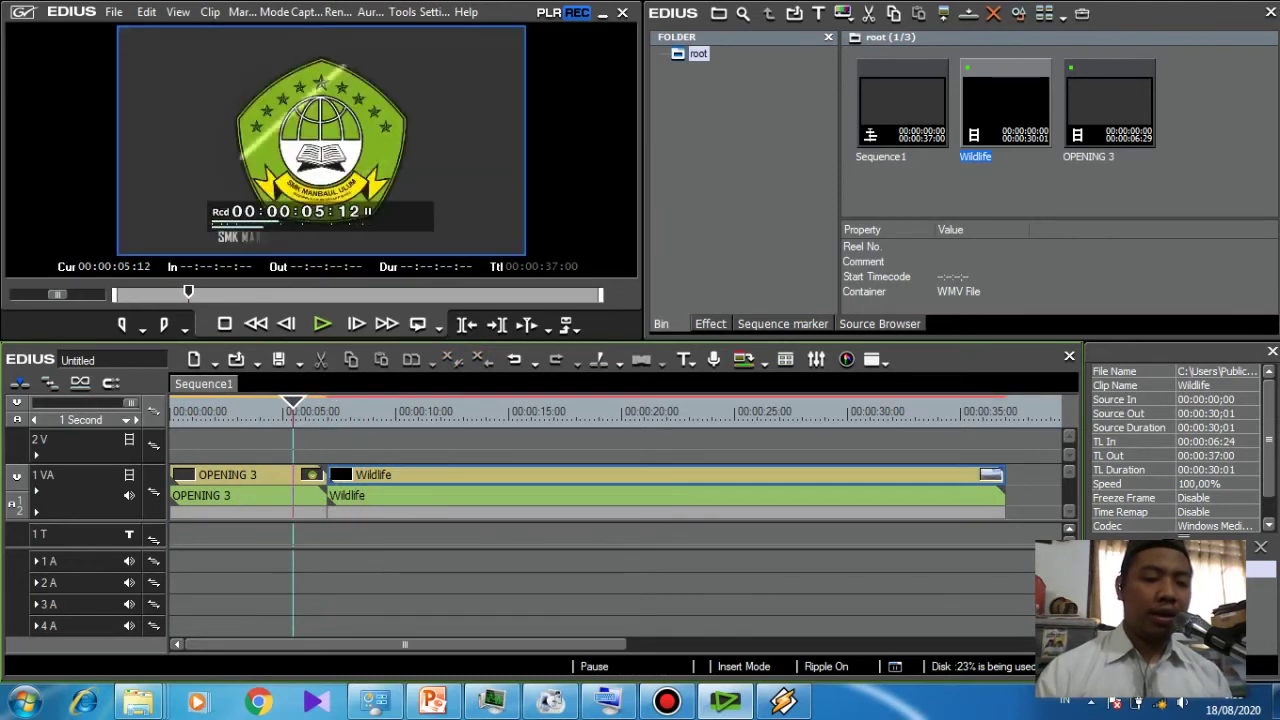
key(space)
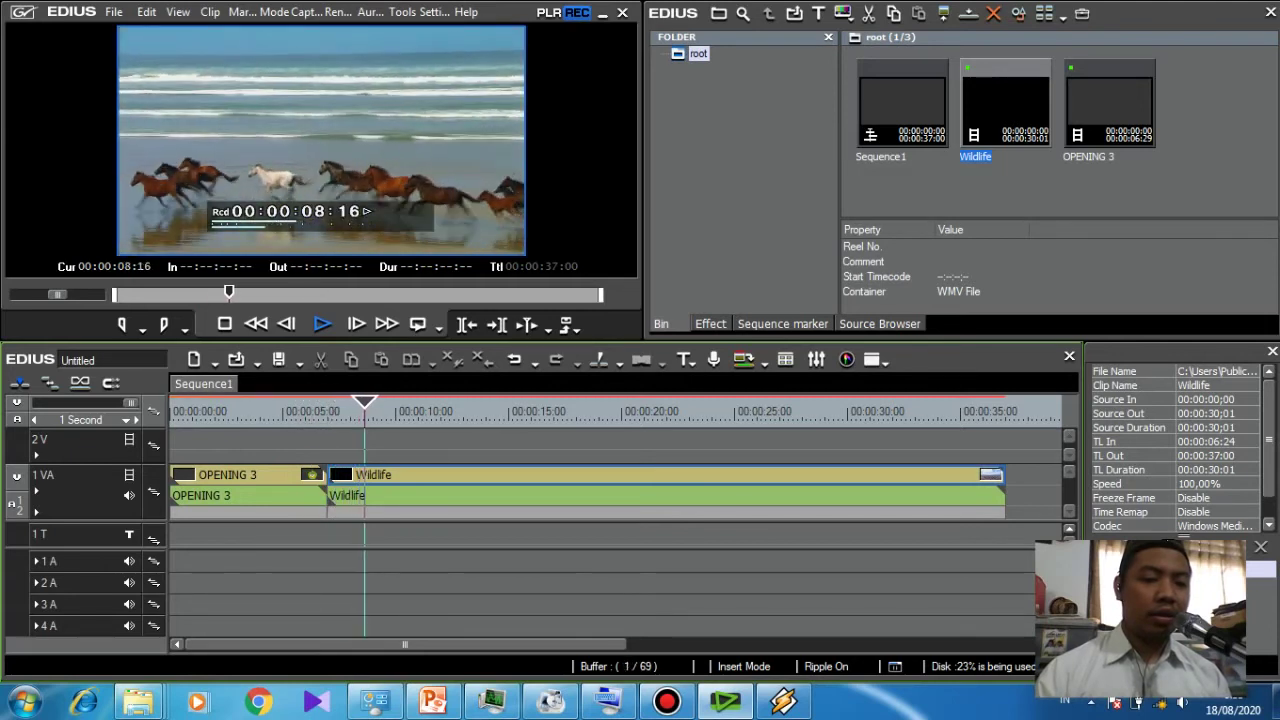
key(space)
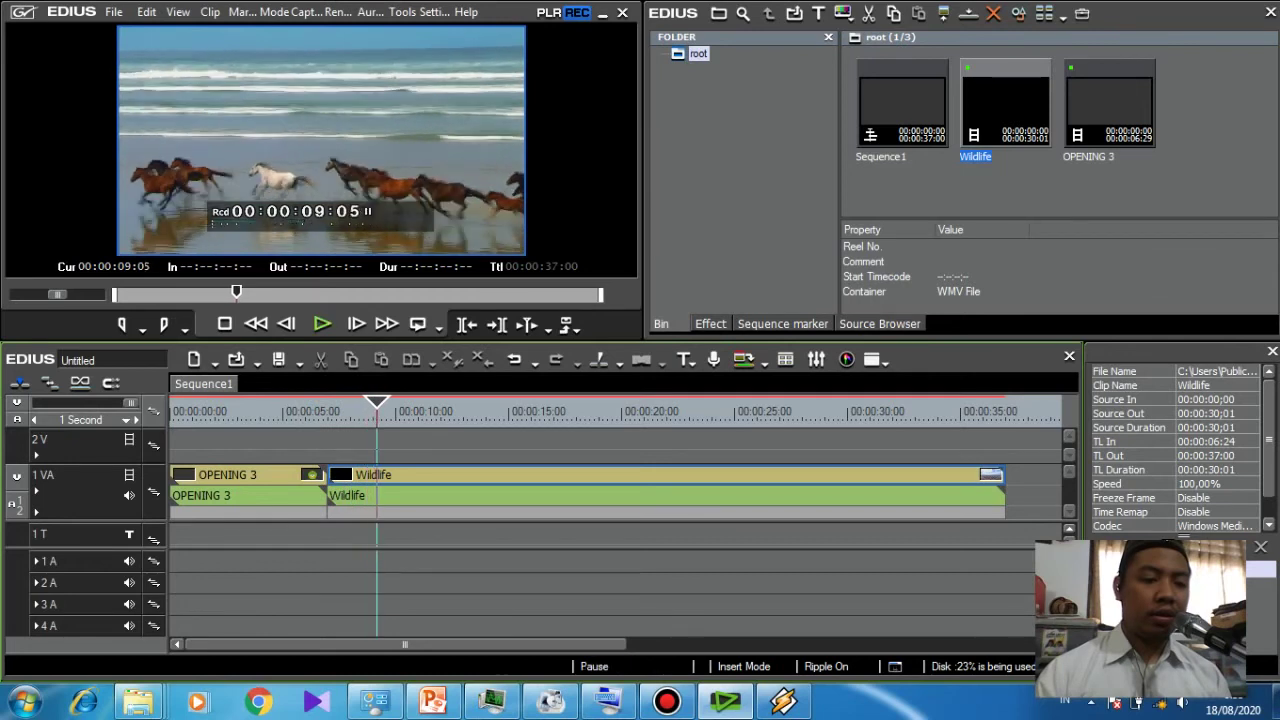
drag(377, 408, 311, 410)
key(space)
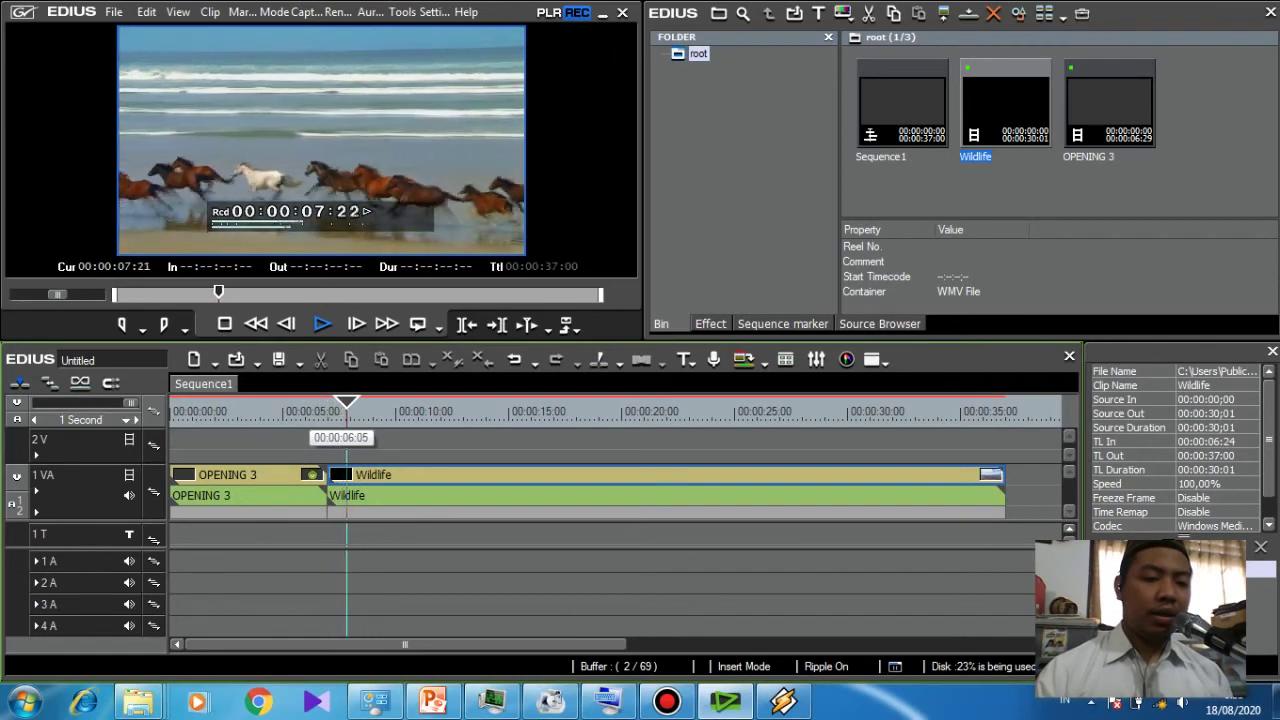
key(space)
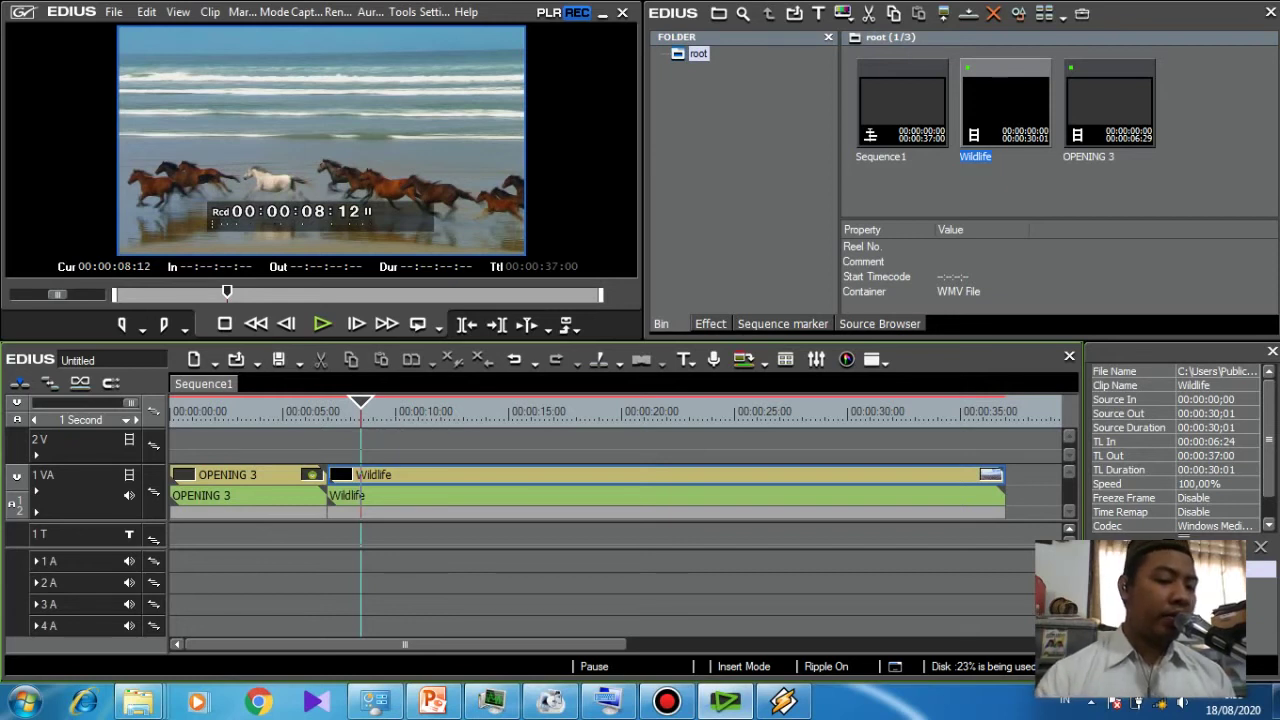
drag(361, 402, 315, 402)
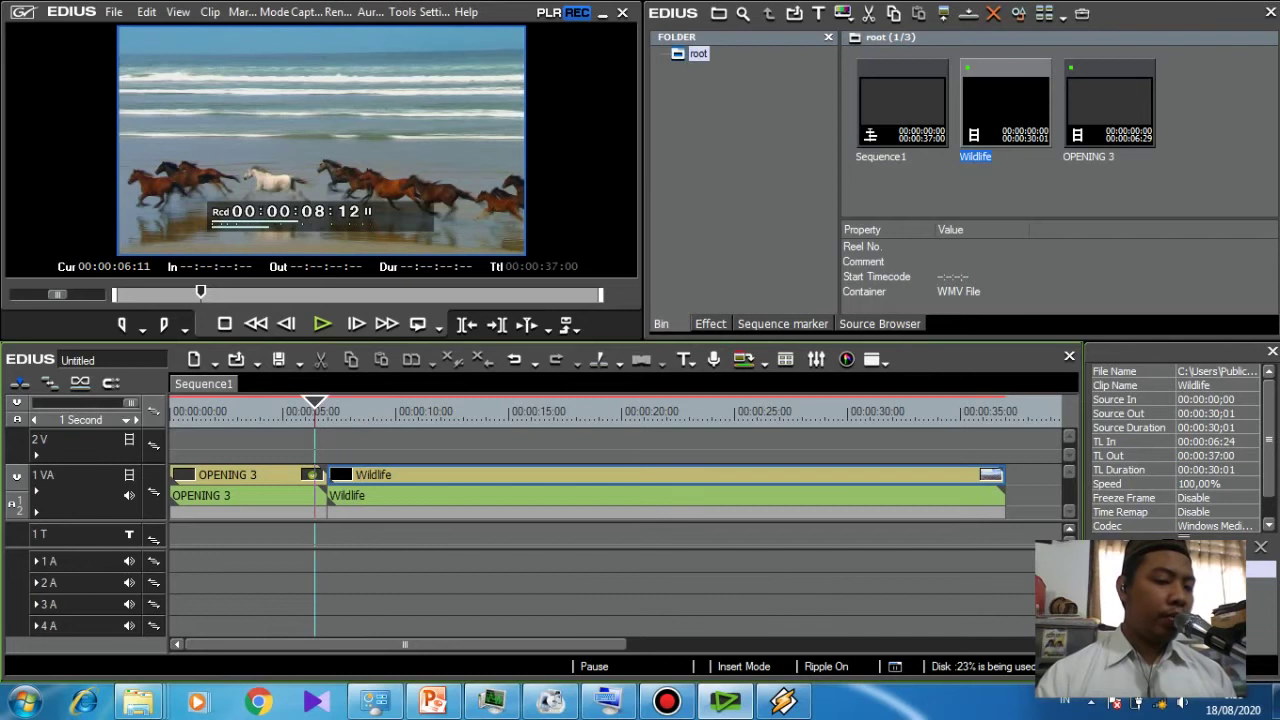
Apply the 2D Stripe transition to the start of the Wildlife clip on the 1 VA track's mixer area
click(710, 324)
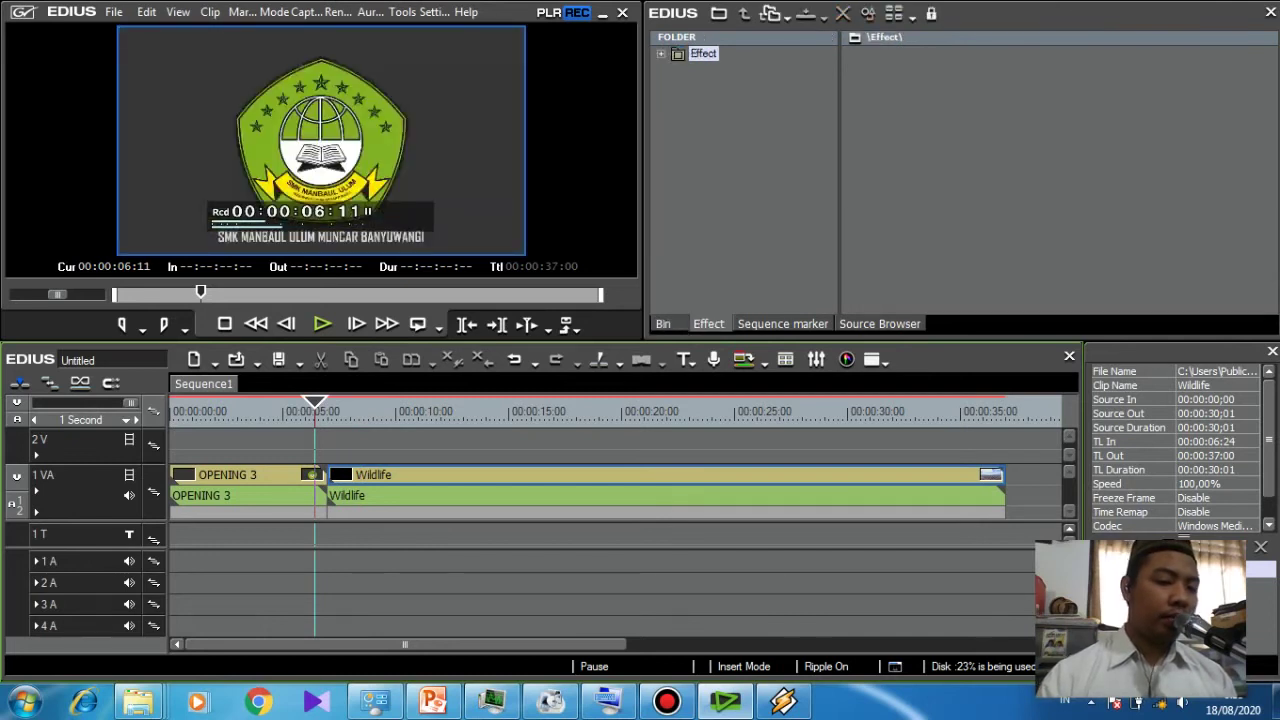
double_click(703, 54)
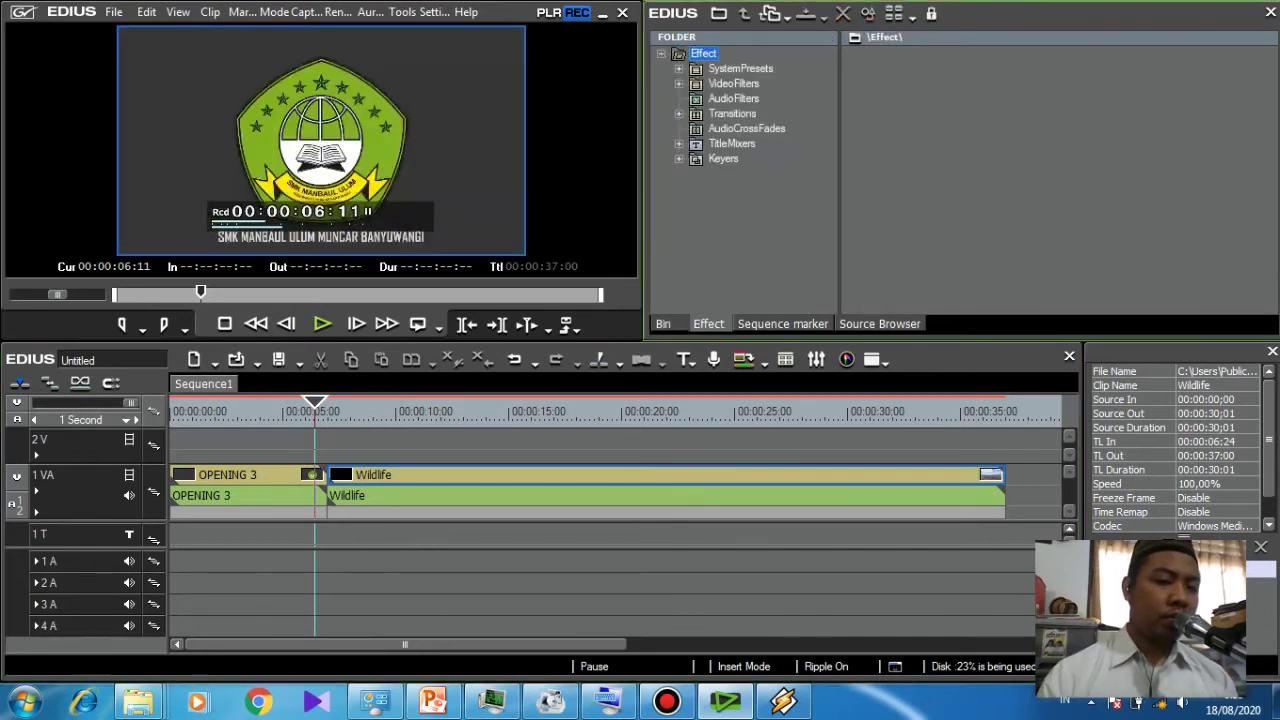
click(734, 84)
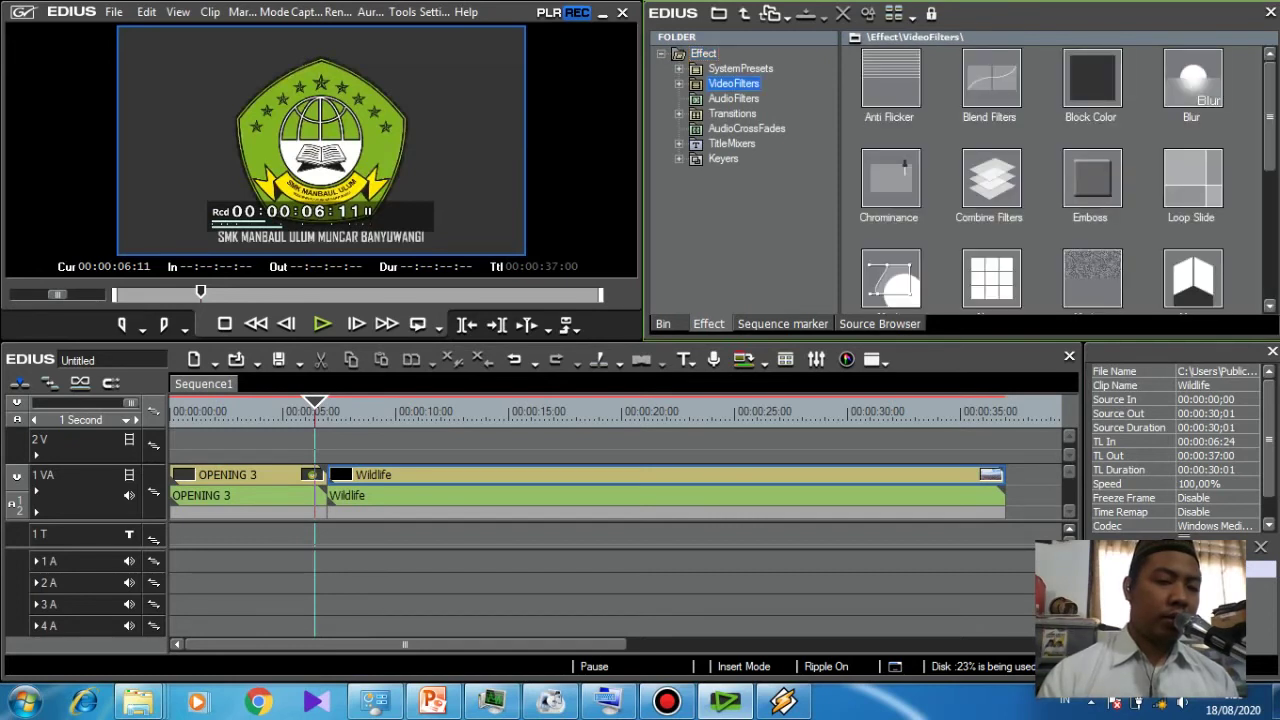
click(733, 114)
key(Right)
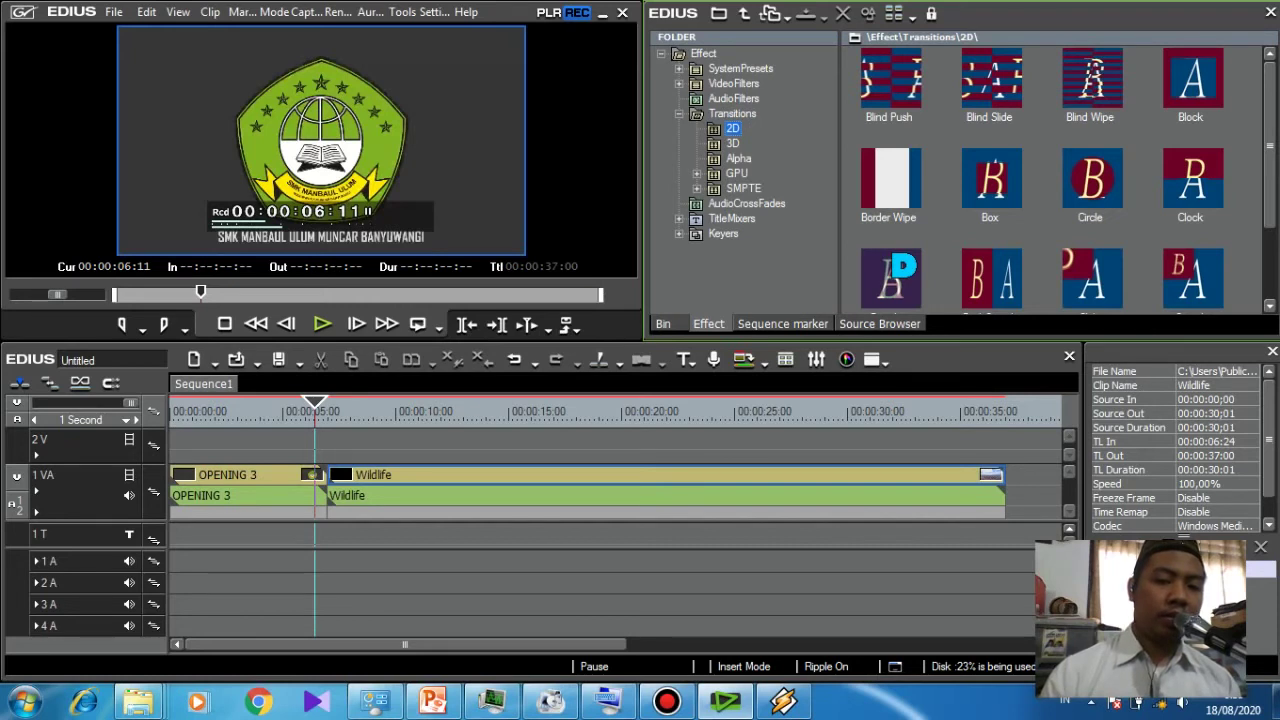
scroll(1066, 179, down, 2)
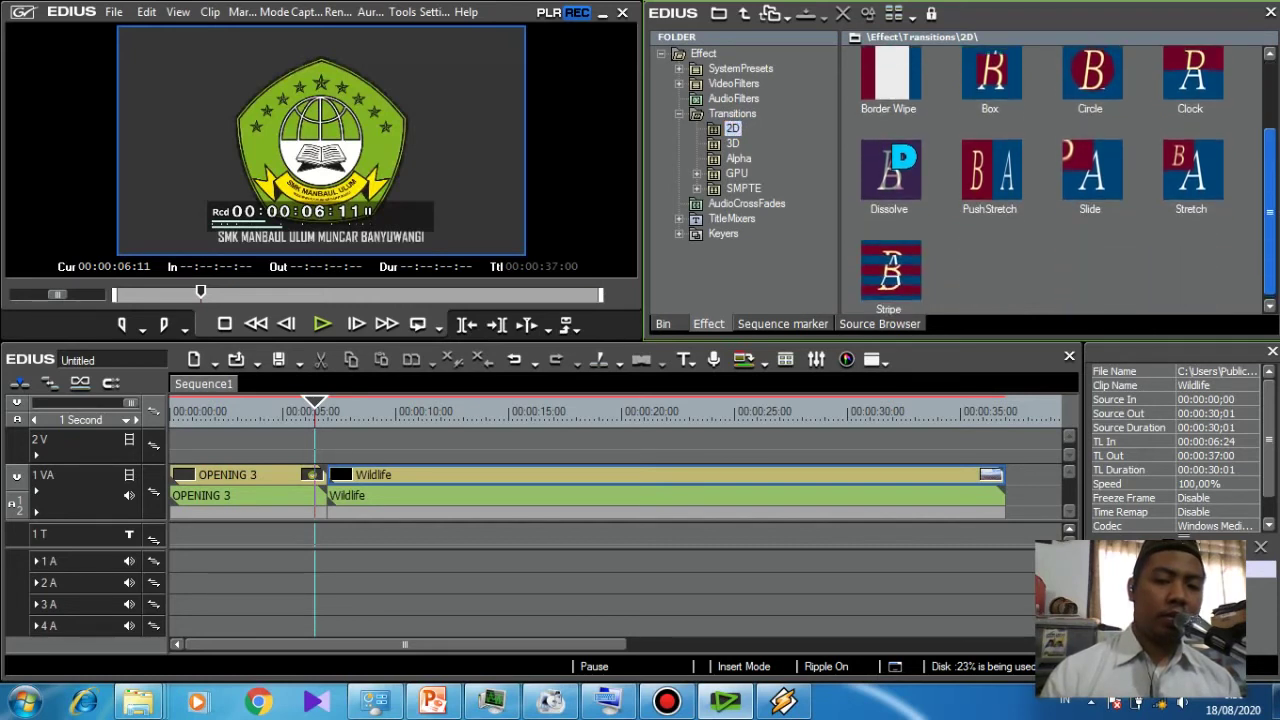
click(891, 271)
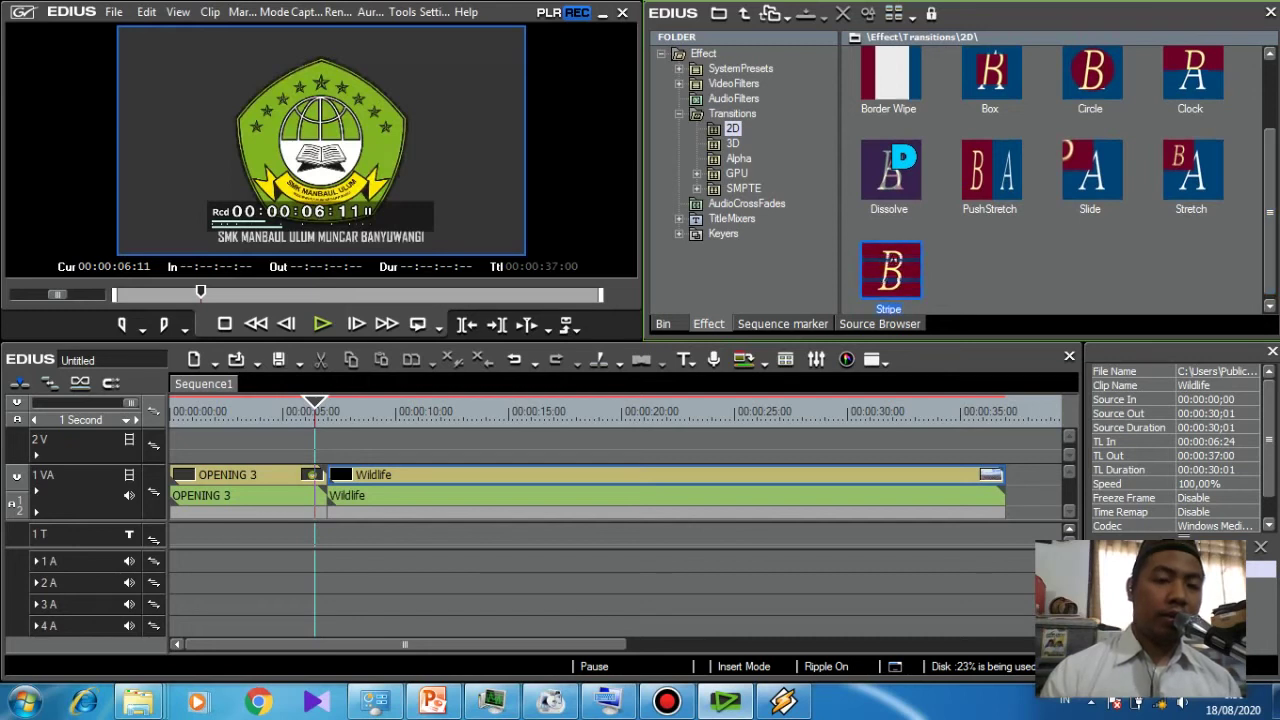
mouse_move(891, 271)
mouse_down()
mouse_move(810, 368)
mouse_move(329, 503)
mouse_move(337, 511)
mouse_up()
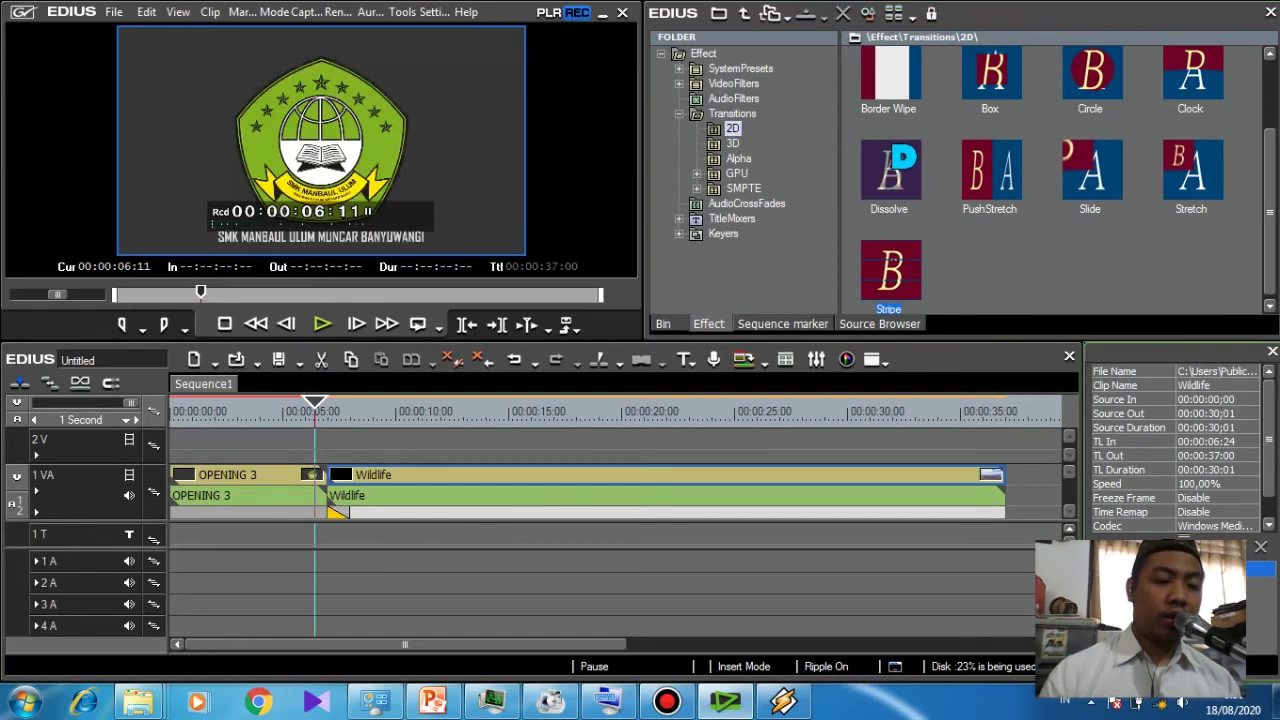
Play back the Stripe transition between OPENING 3 and Wildlife from just before the cut, and move the playhead into the Wildlife clip
drag(315, 402, 303, 402)
key(Left)
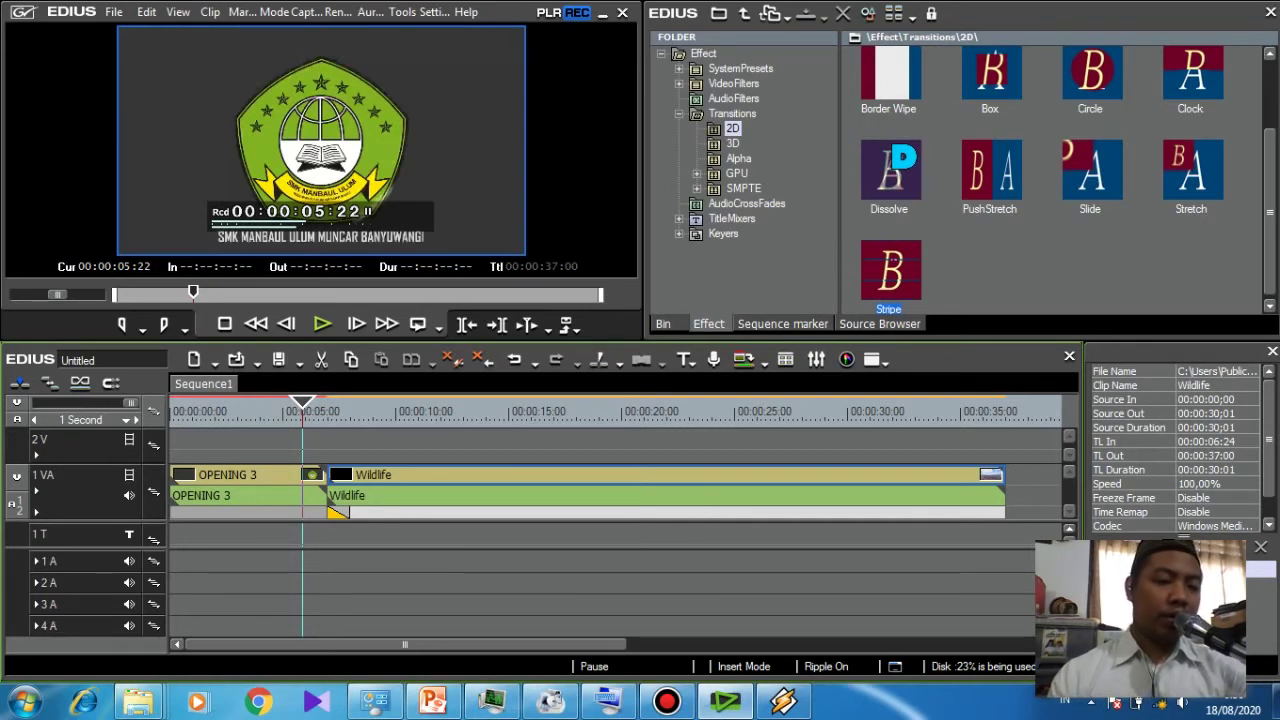
key(space)
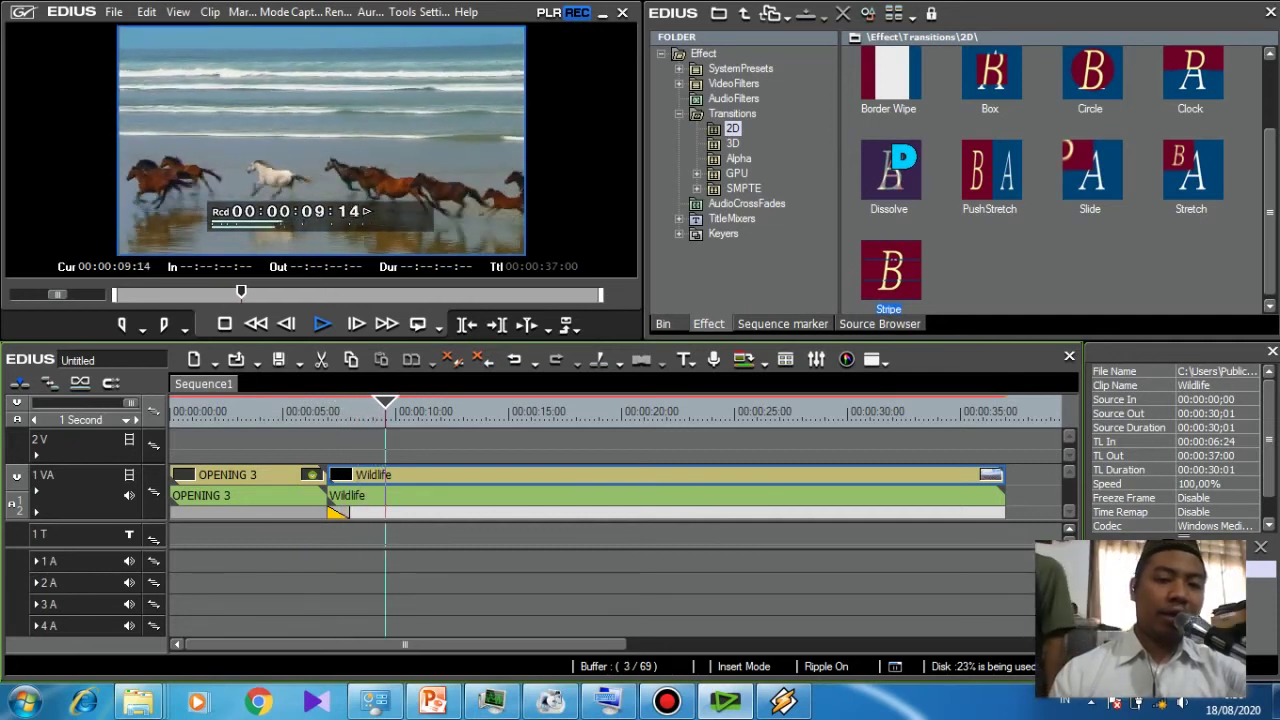
key(space)
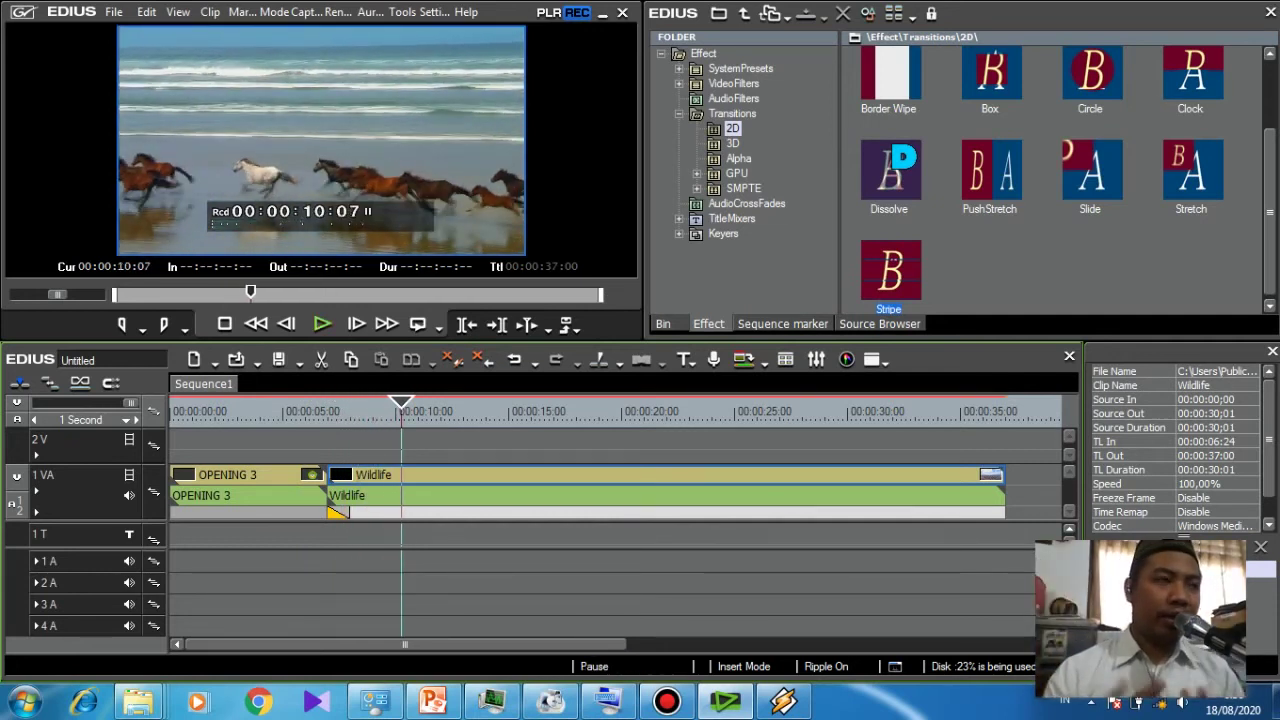
key(Page_Up)
key(Left)
key(Left)
key(Left)
key(Left)
key(Left)
key(Left)
key(Left)
key(Left)
key(Left)
key(Left)
key(Left)
key(Left)
key(Left)
key(Left)
key(Left)
key(Left)
key(Left)
key(Left)
key(Left)
key(Left)
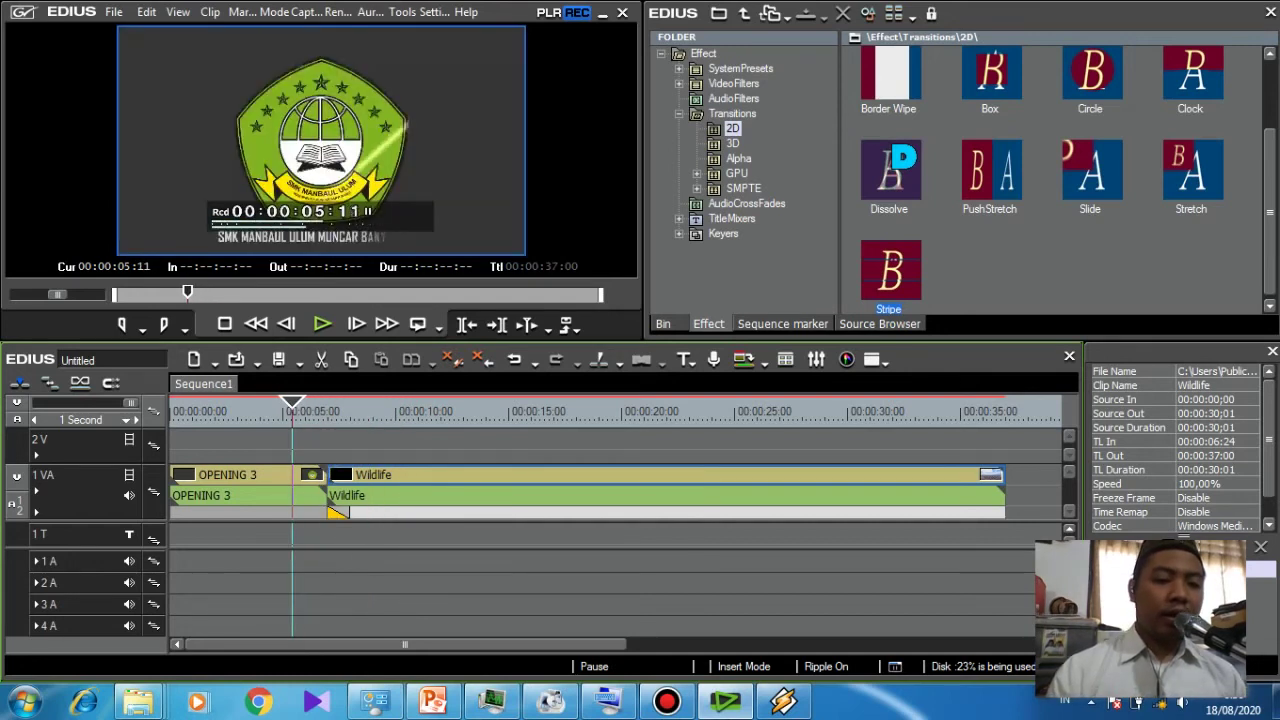
drag(292, 402, 380, 402)
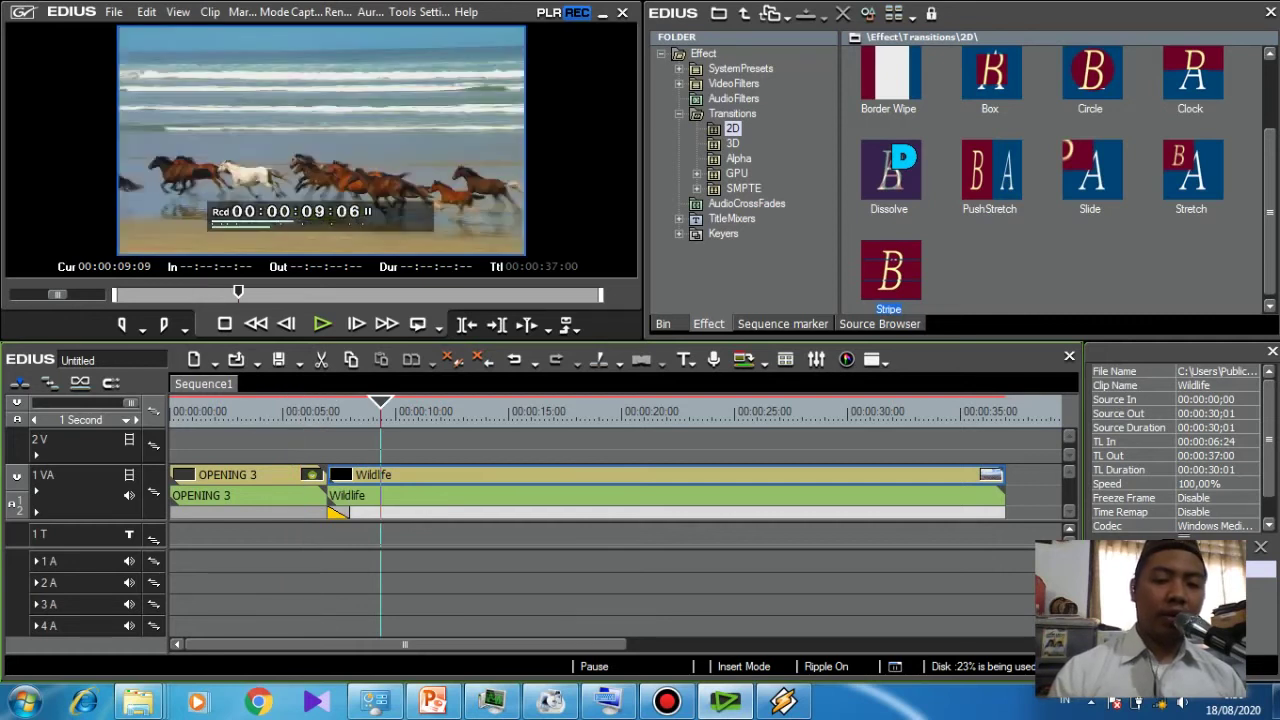
Examine the effect library's VideoFilters Color Correction folder and the SystemPresets video filter categories, including Combine Filters and Region
click(679, 114)
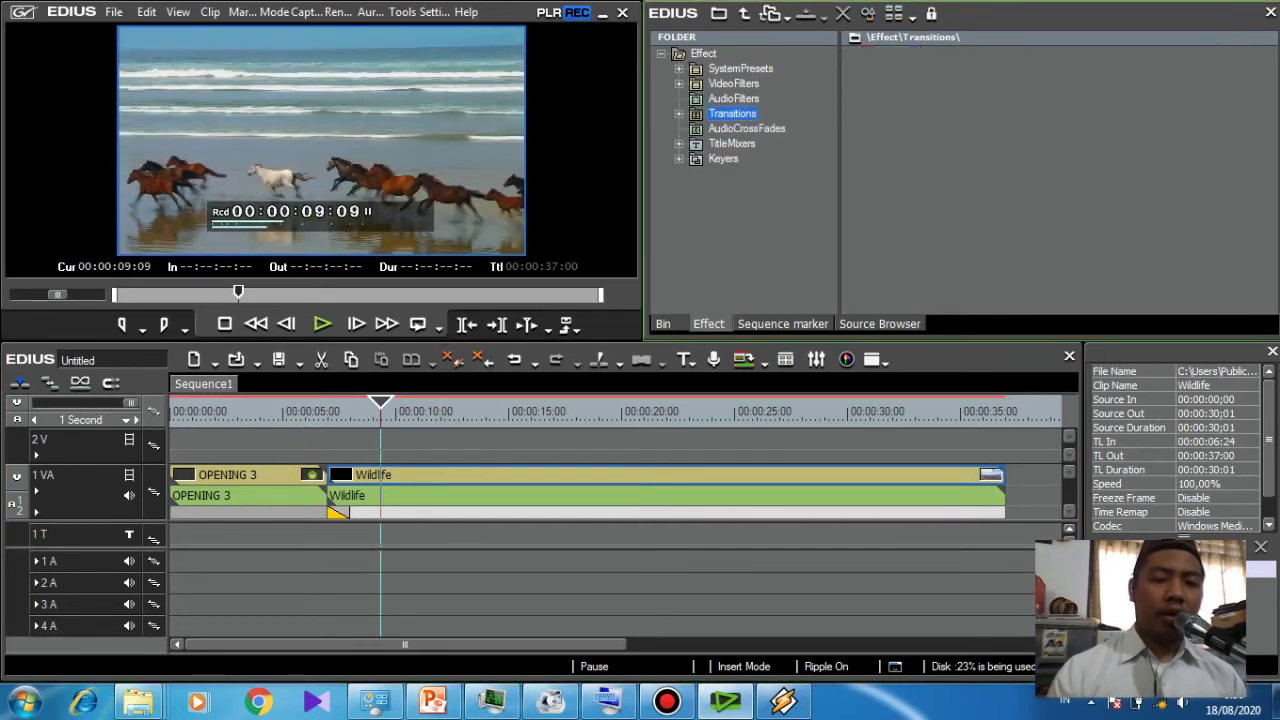
click(679, 83)
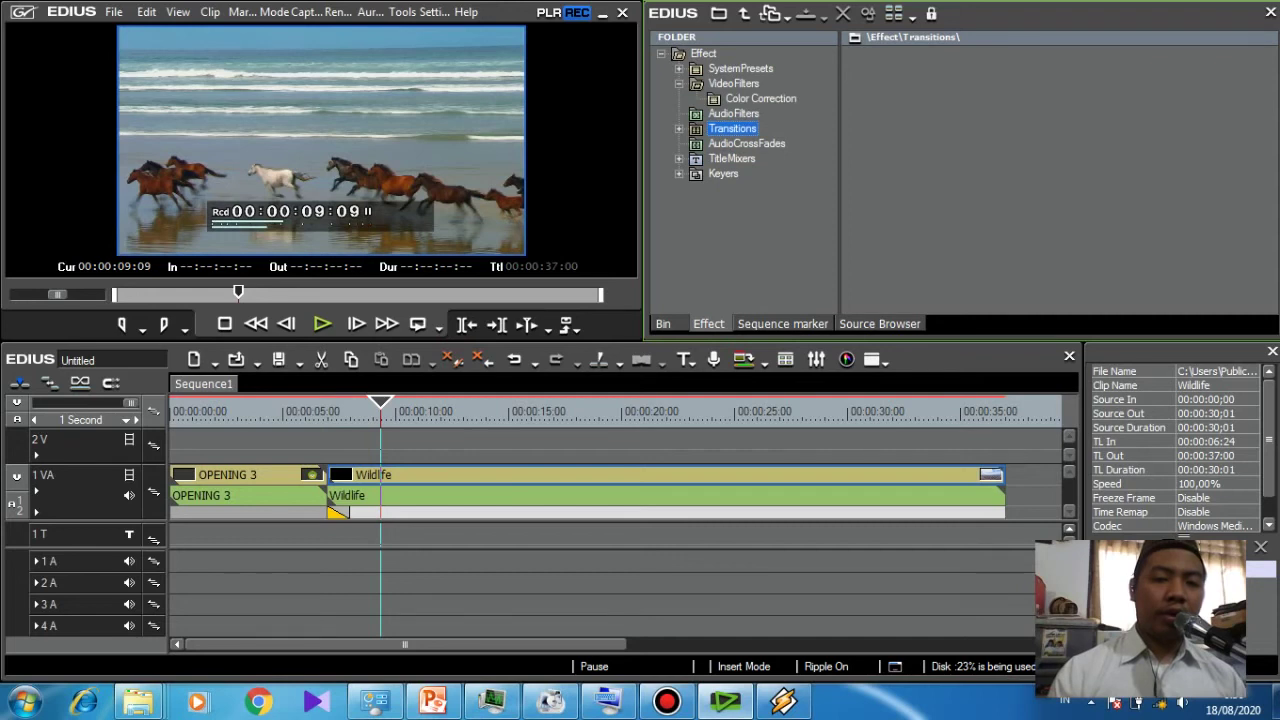
click(761, 99)
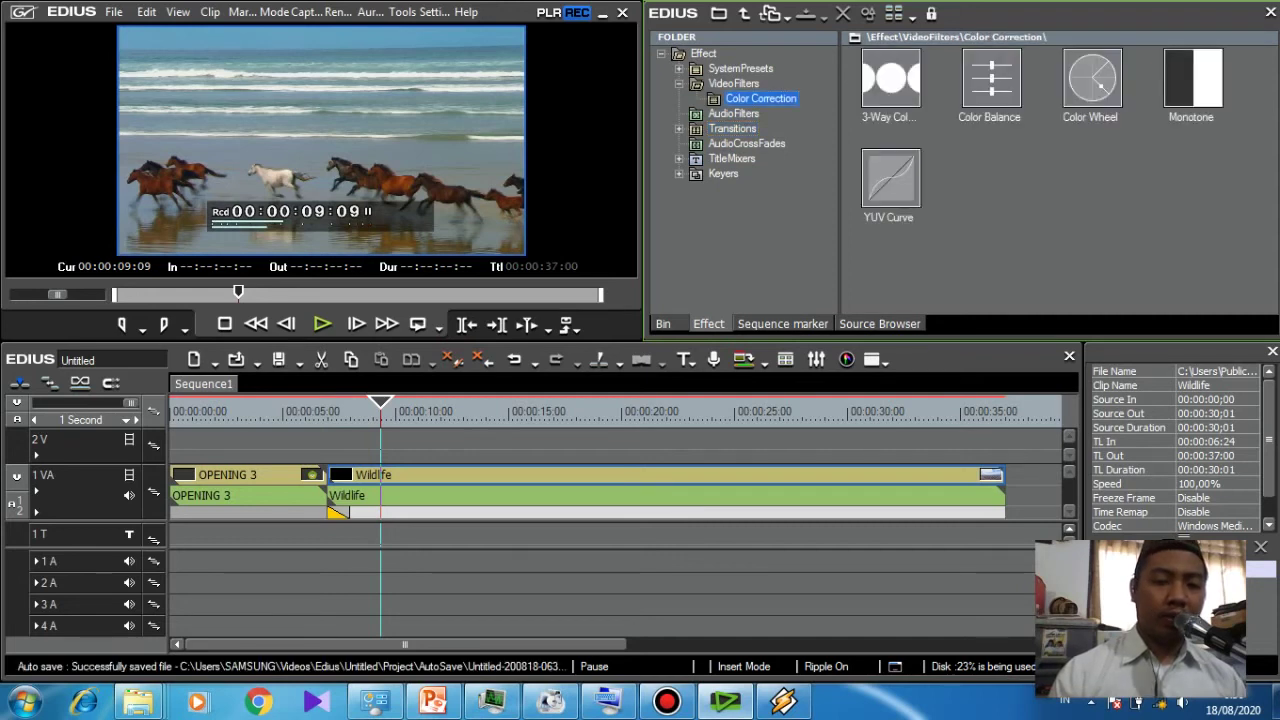
click(679, 84)
click(679, 69)
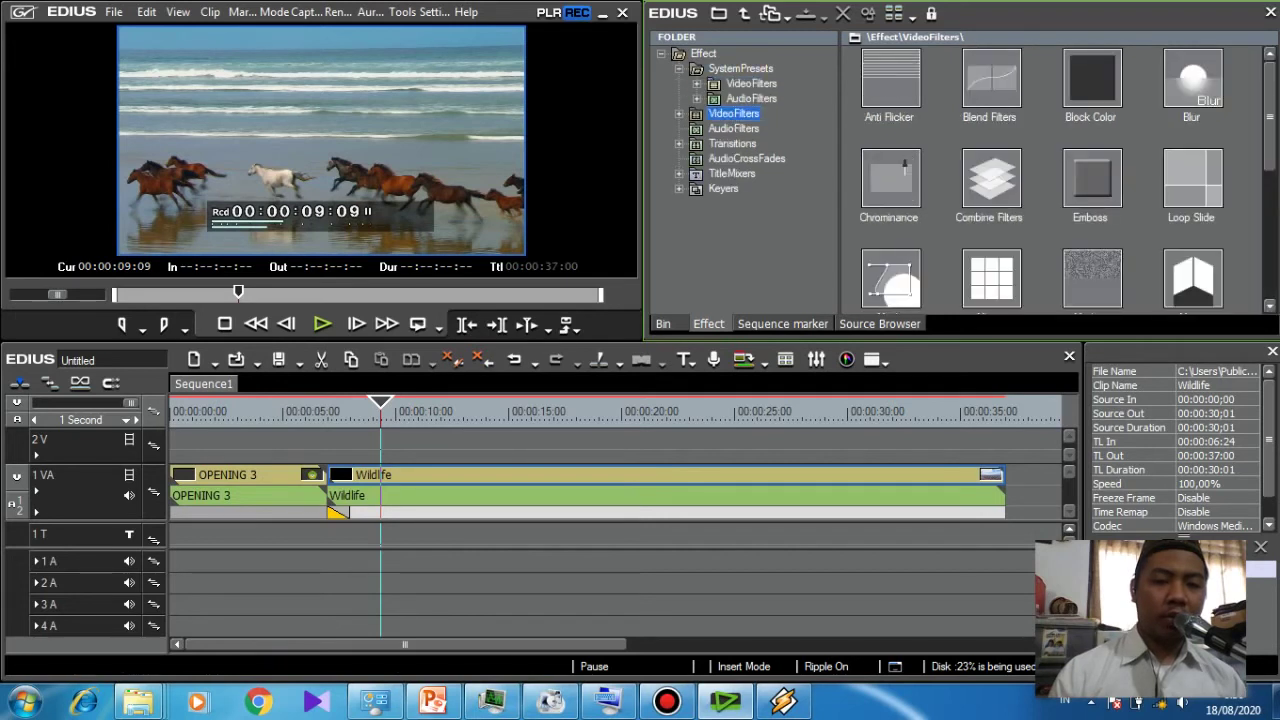
click(751, 84)
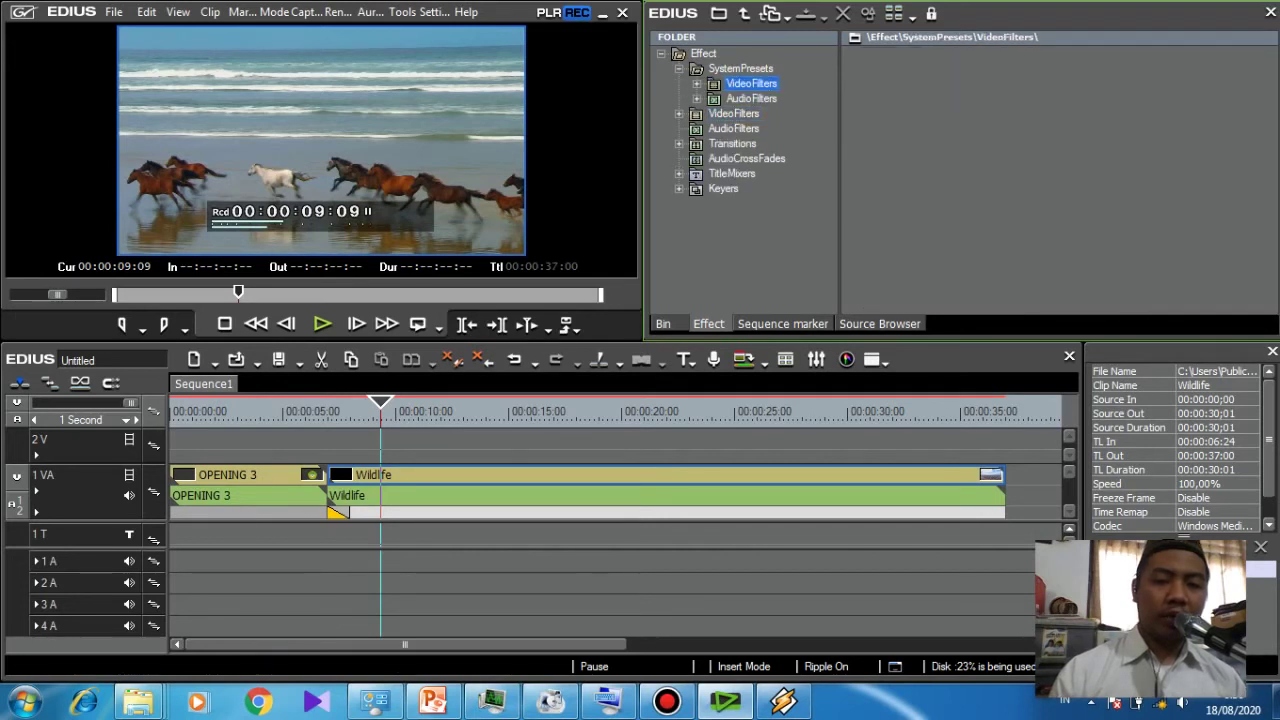
click(697, 84)
click(778, 99)
click(777, 114)
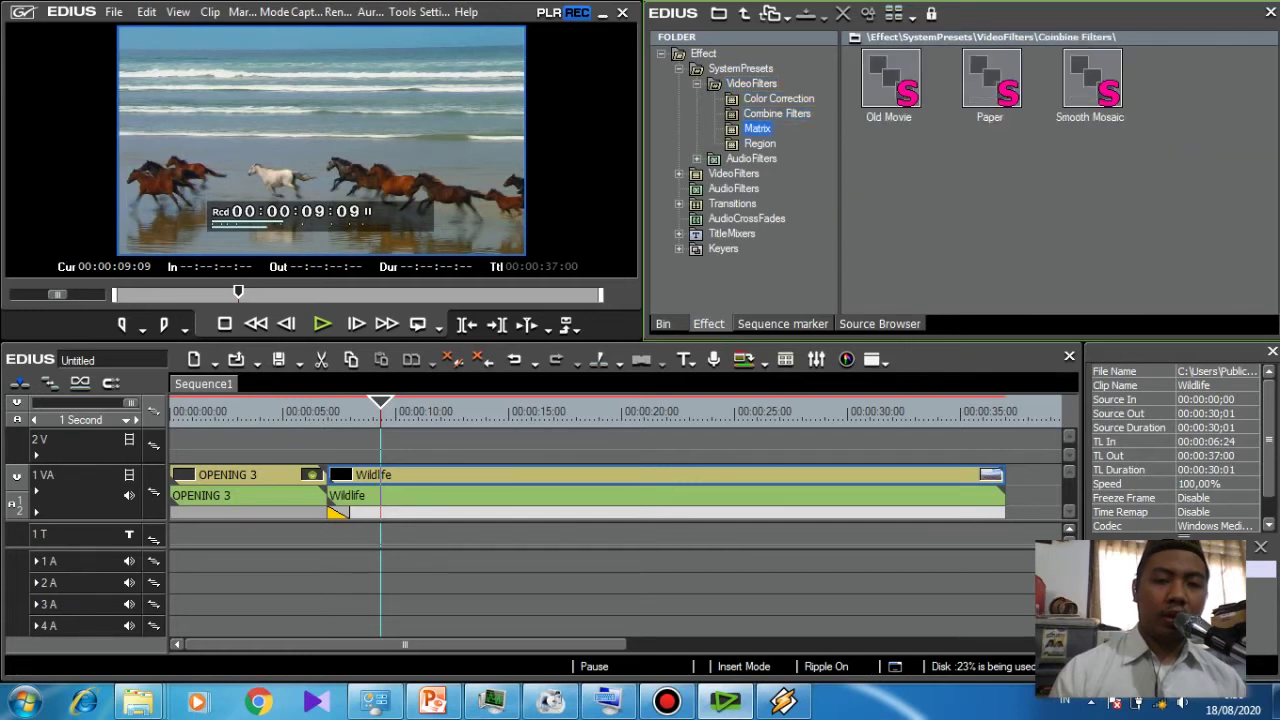
click(760, 144)
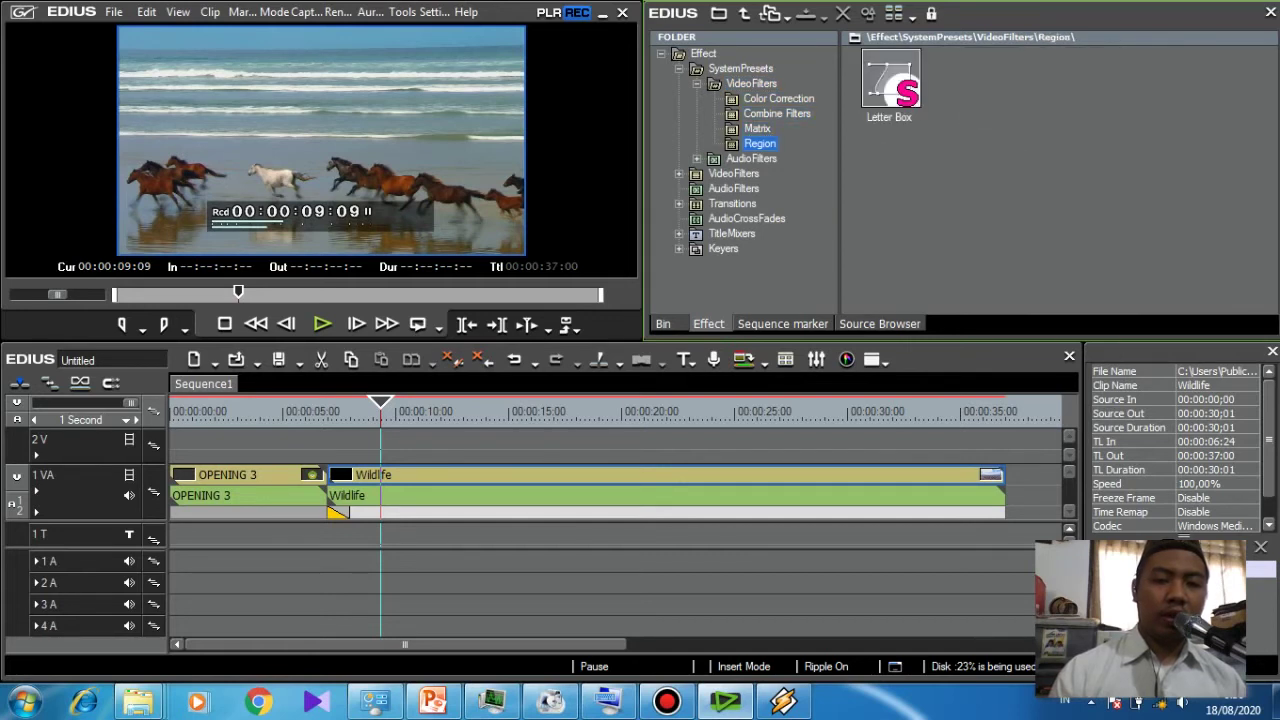
Apply the Old Movie preset from the Combine Filters system presets to the Wildlife clip on the 1 VA track
click(778, 99)
click(777, 114)
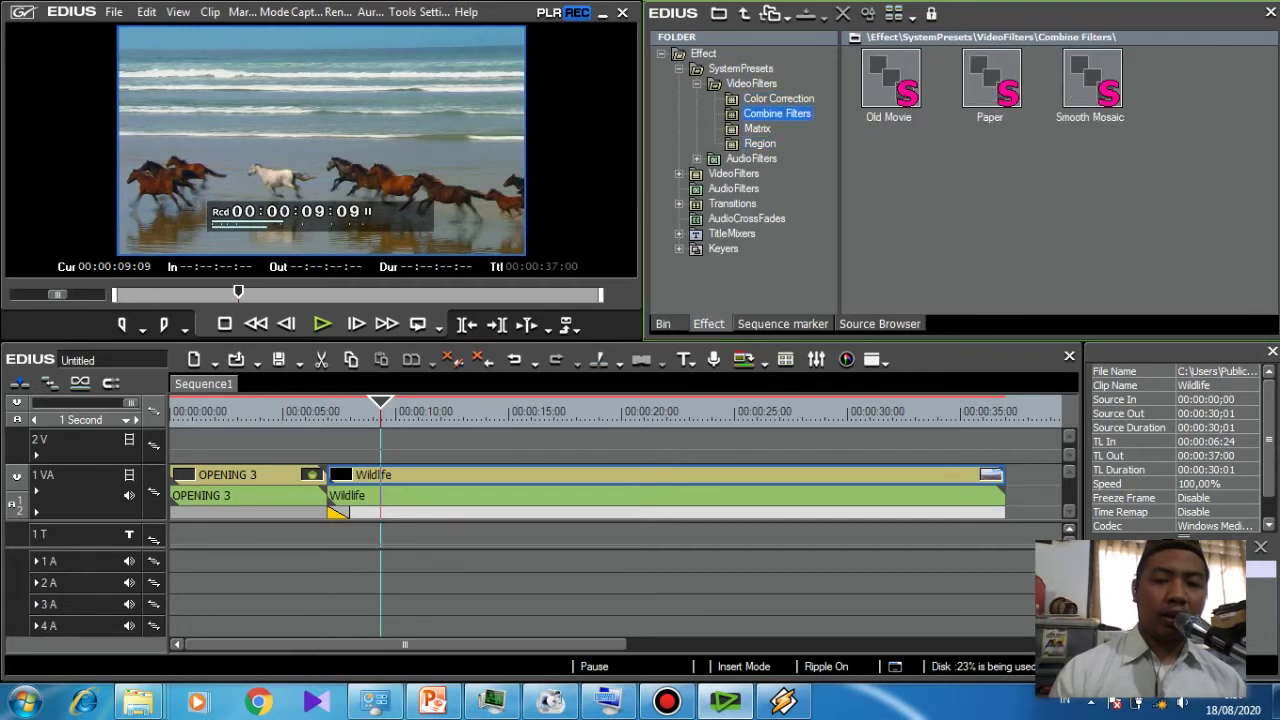
click(890, 80)
drag(891, 80, 750, 476)
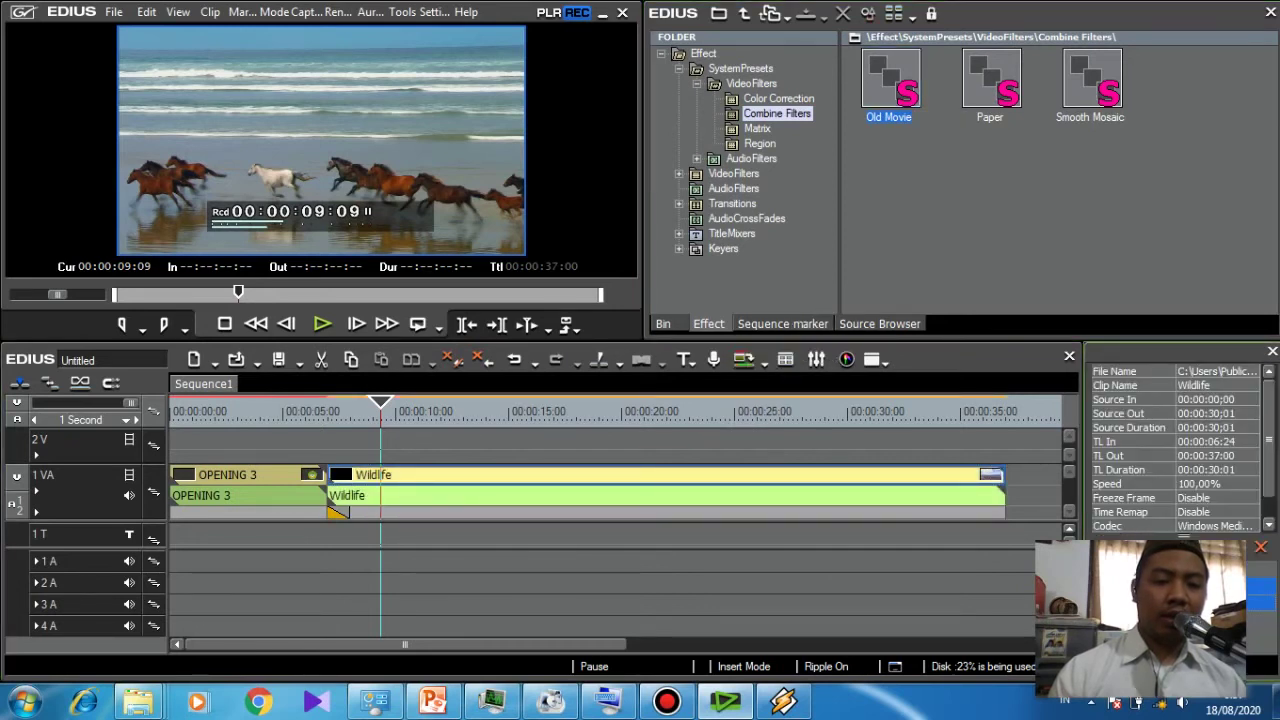
Play back the filtered Wildlife clip twice, starting each time from just before its cut with OPENING 3
click(325, 490)
key(a)
key(a)
drag(327, 404, 310, 404)
key(space)
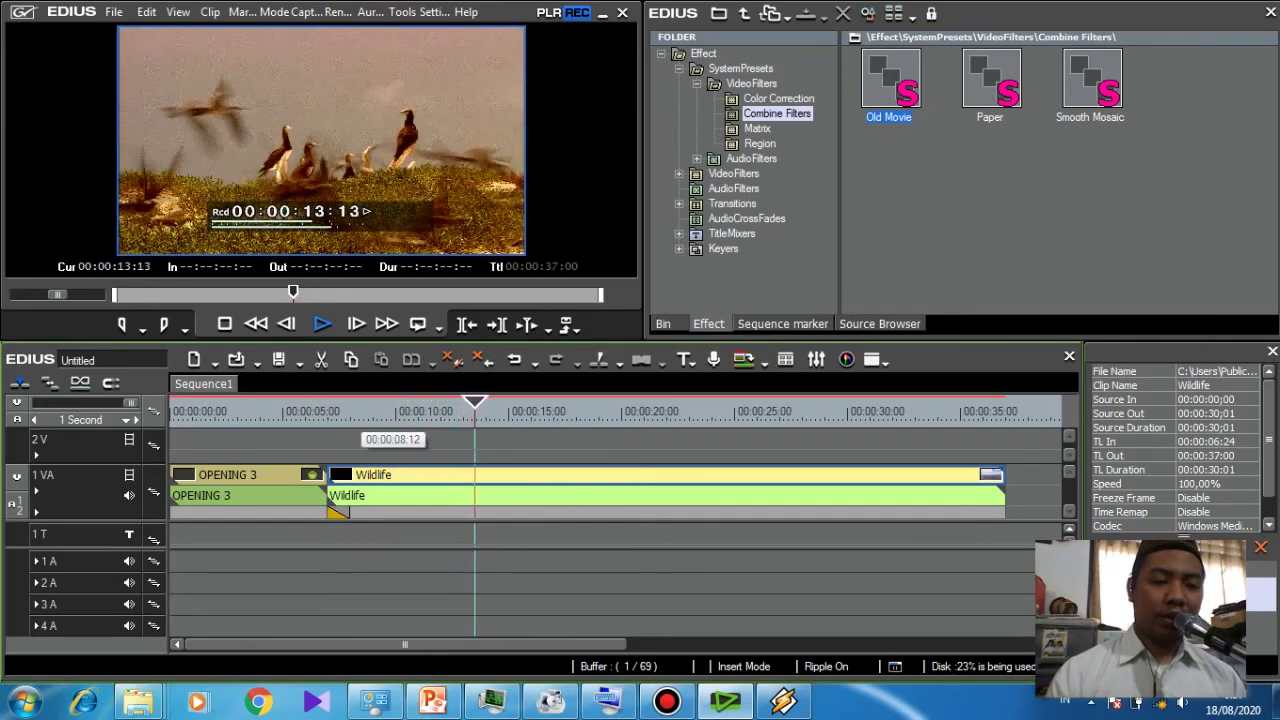
key(space)
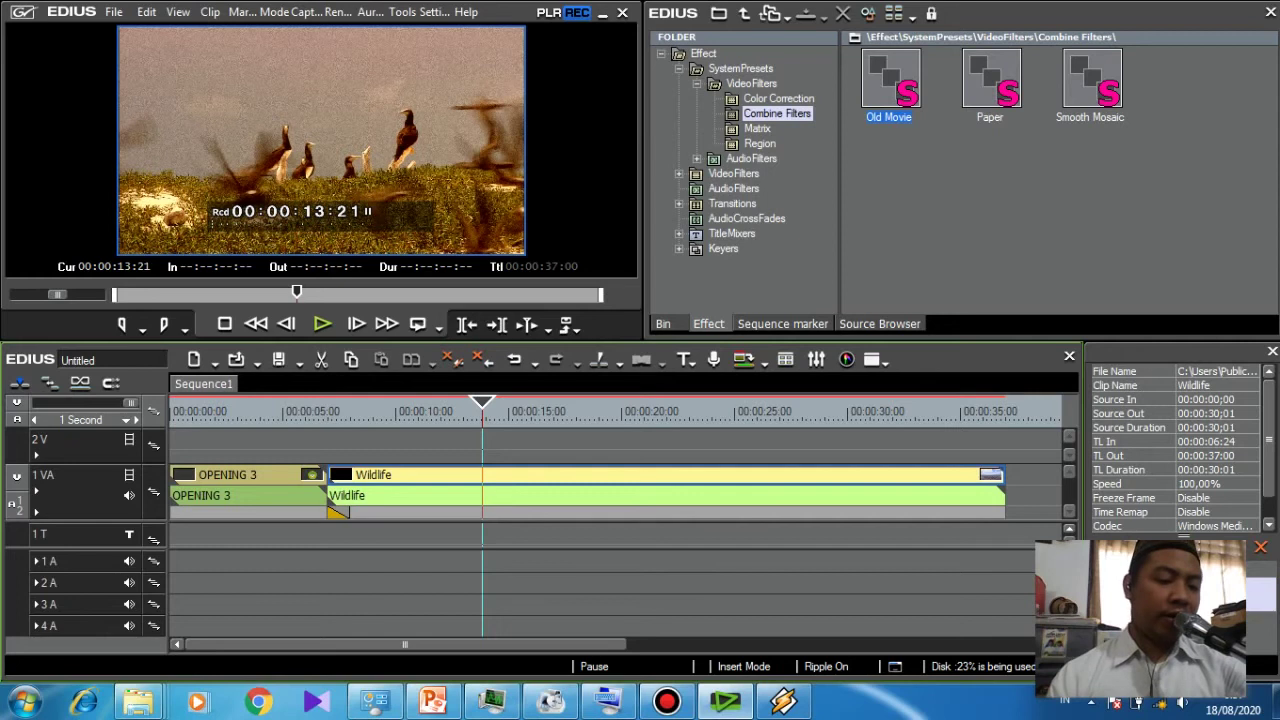
drag(482, 408, 314, 408)
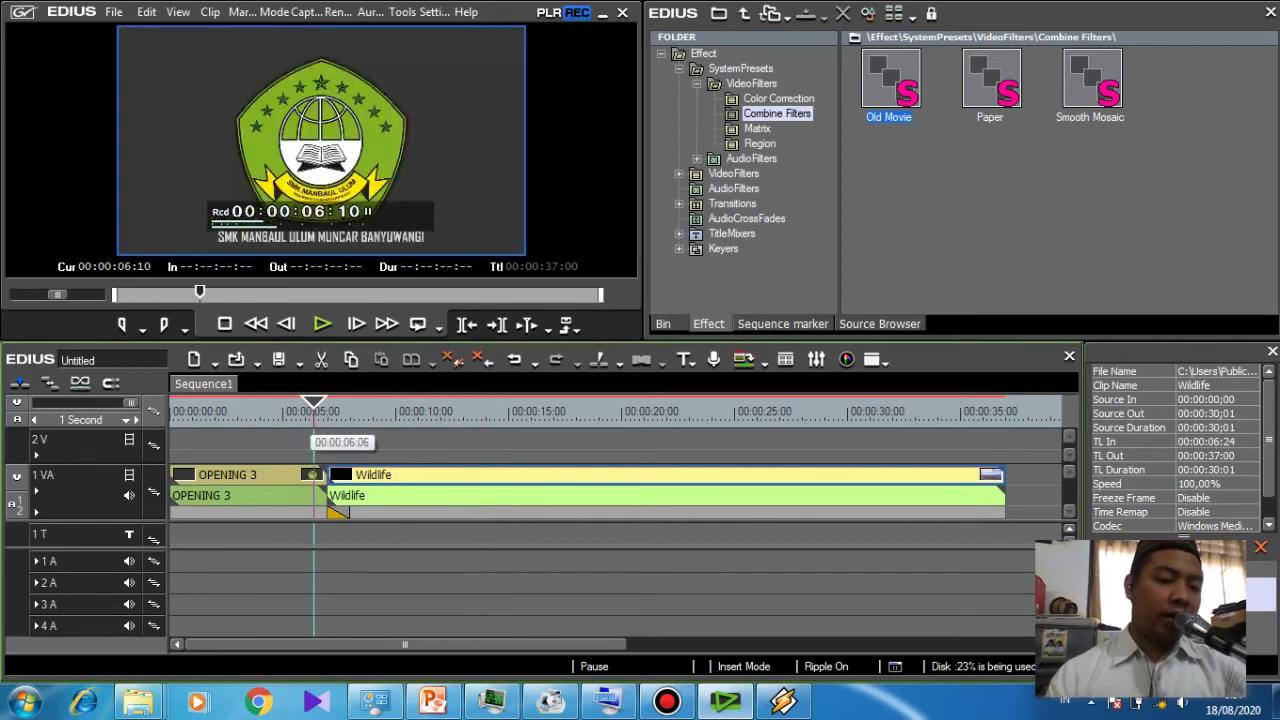
key(space)
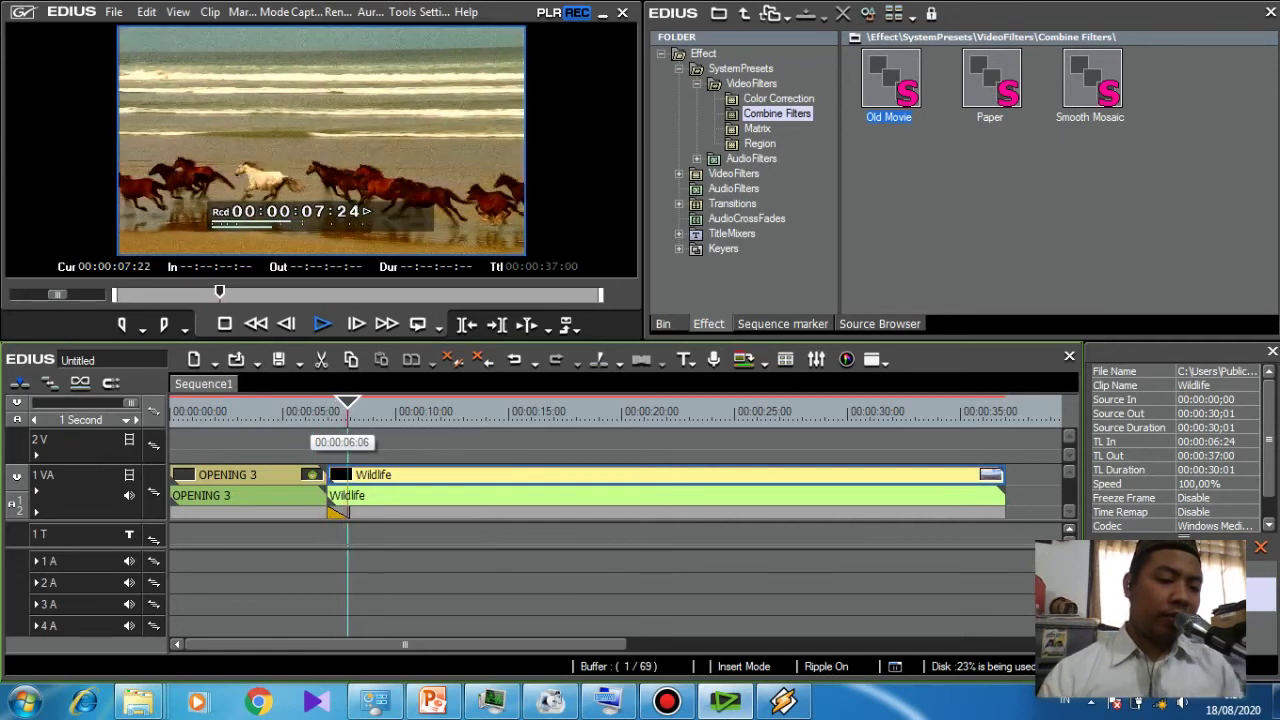
key(space)
Apply the Paper combine filter preset to the OPENING 3 clip and play the timeline from 00:00:02:22 to check it
drag(990, 80, 266, 476)
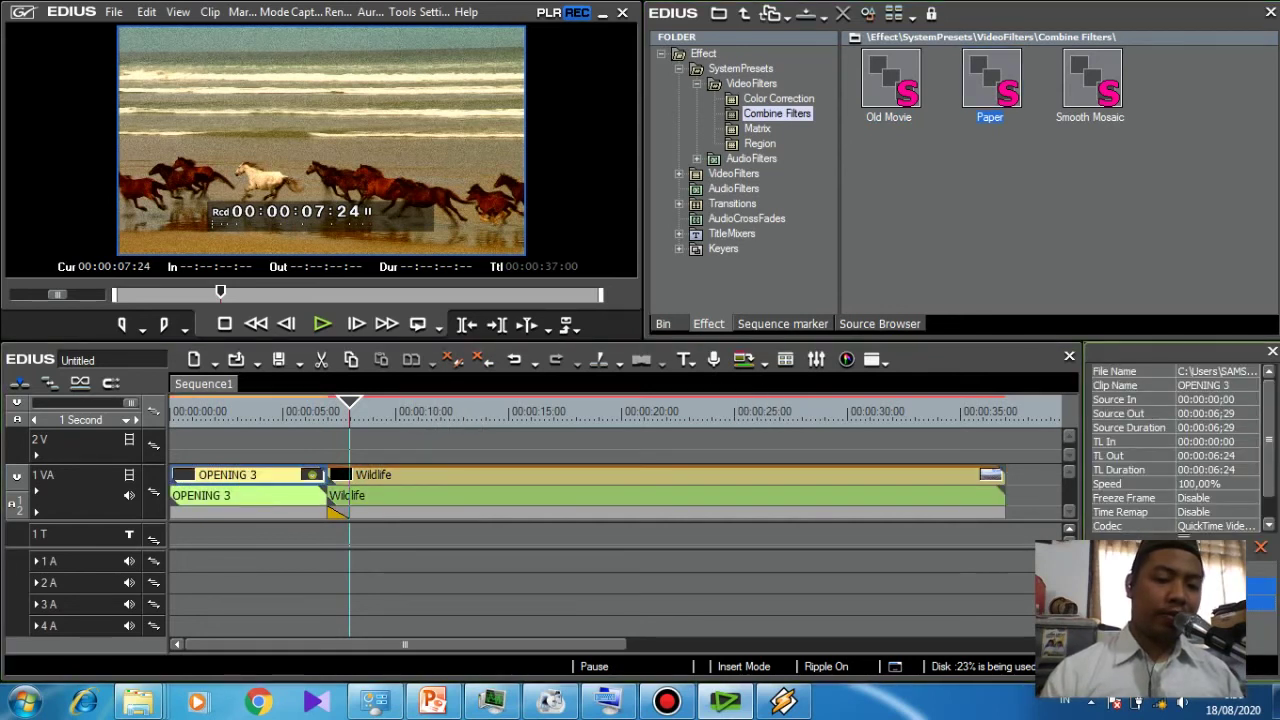
click(235, 410)
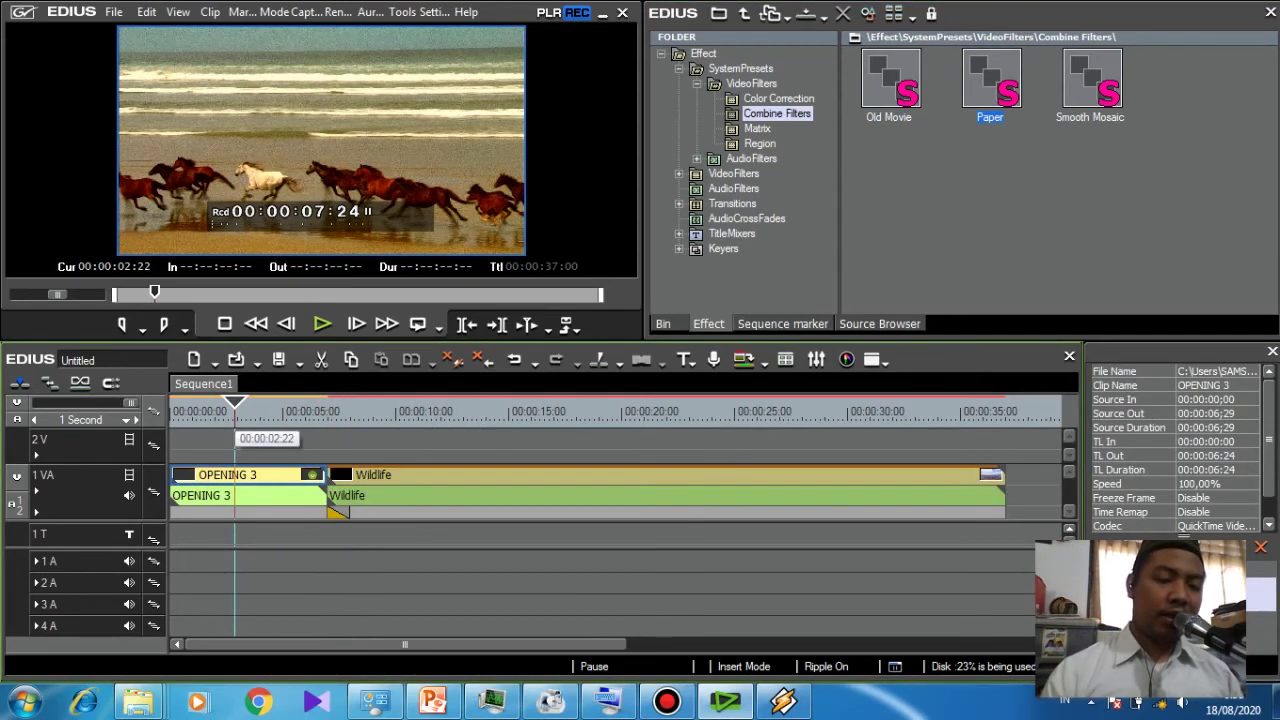
key(space)
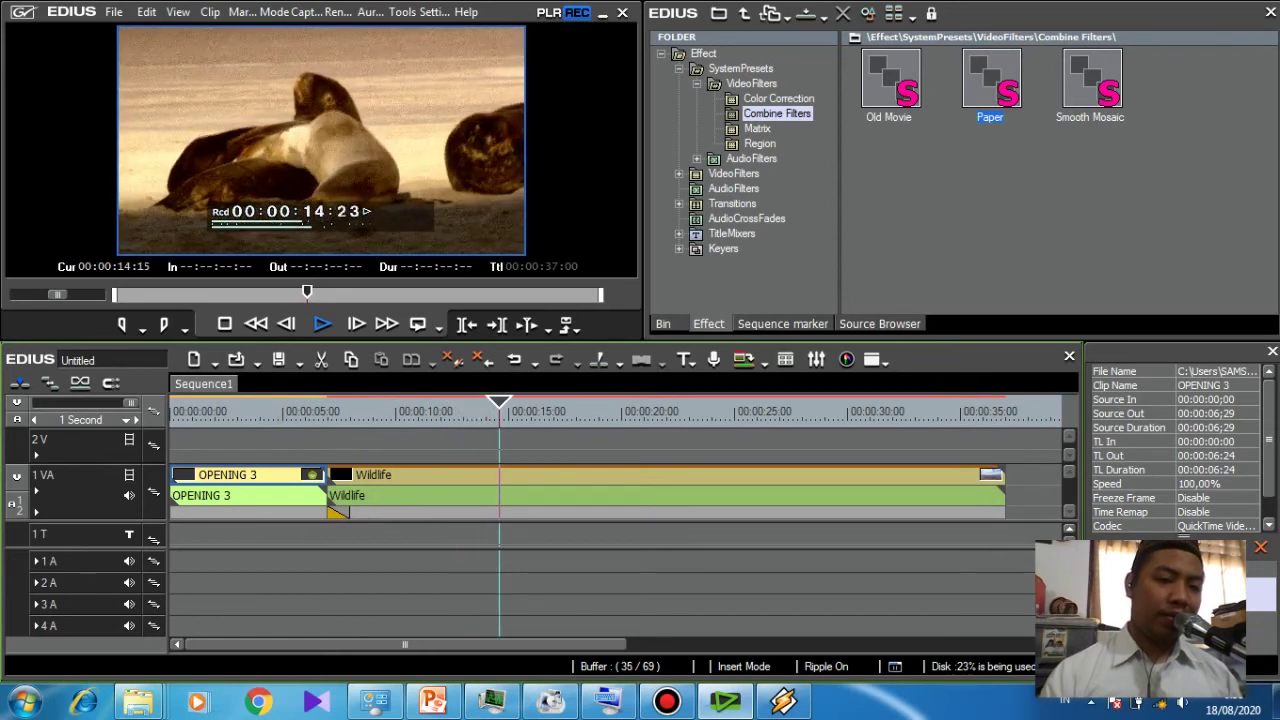
key(space)
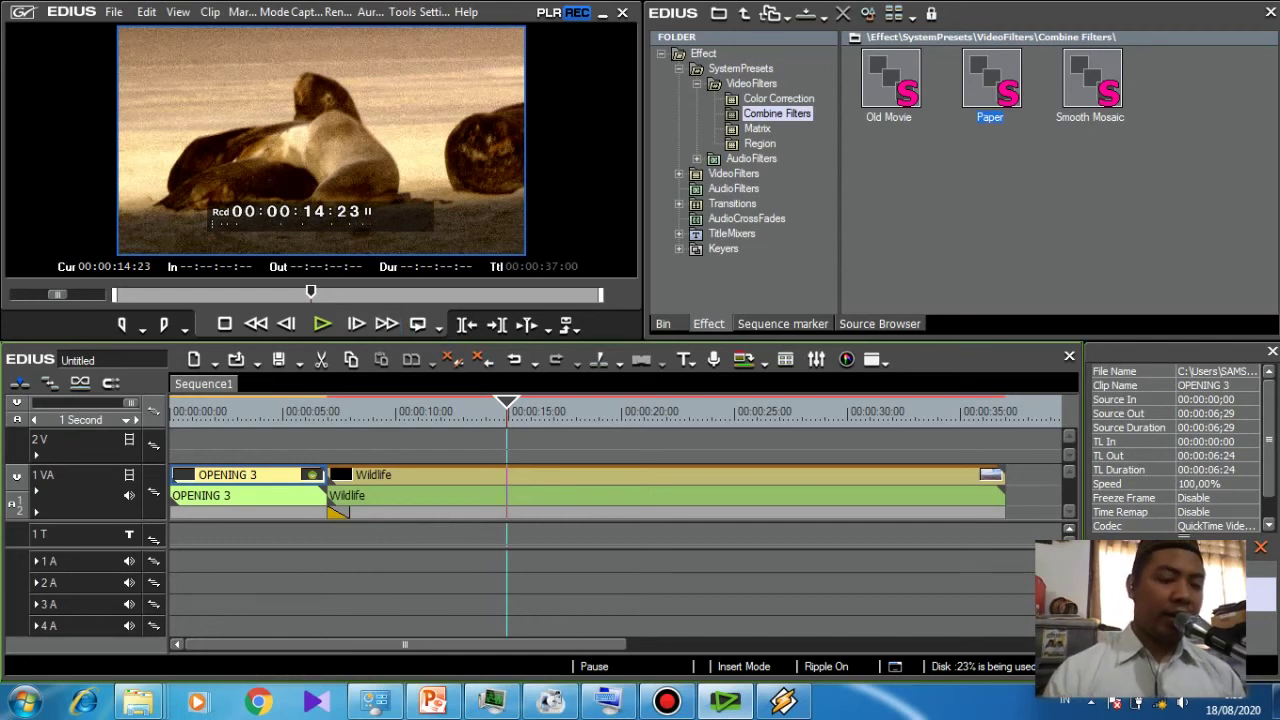
drag(507, 402, 297, 402)
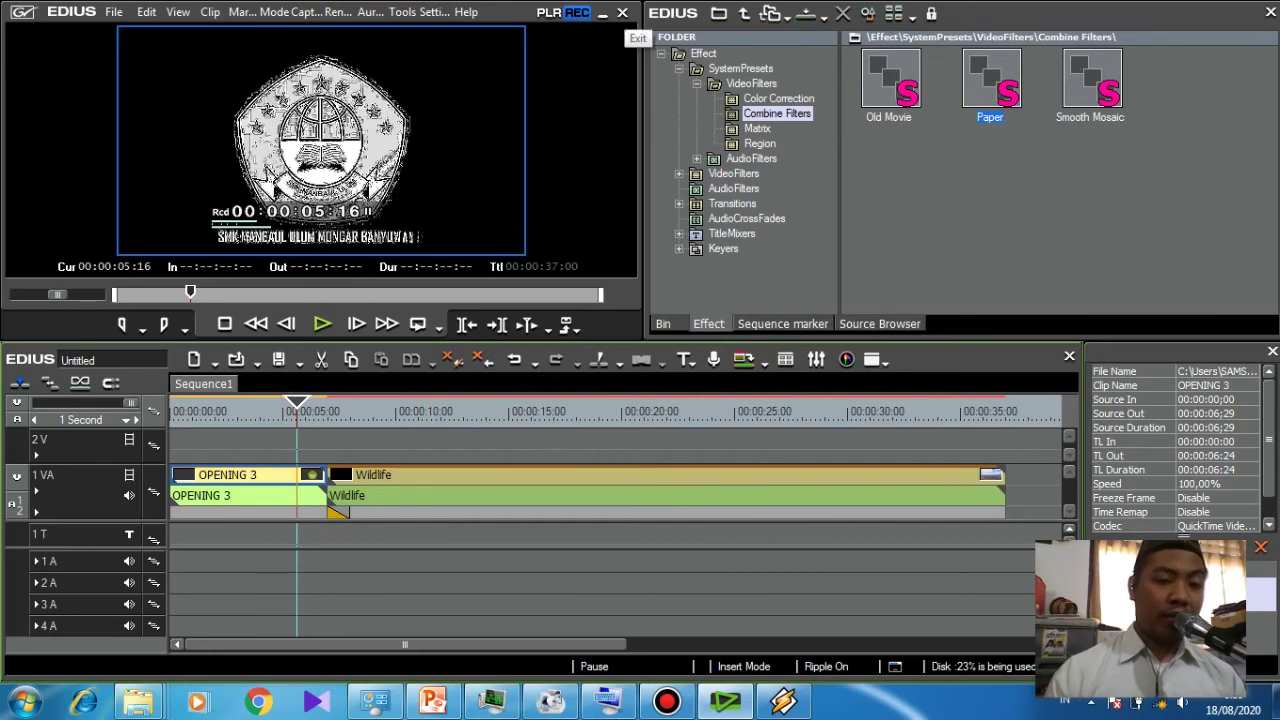
Exit EDIUS without saving the current project
click(622, 13)
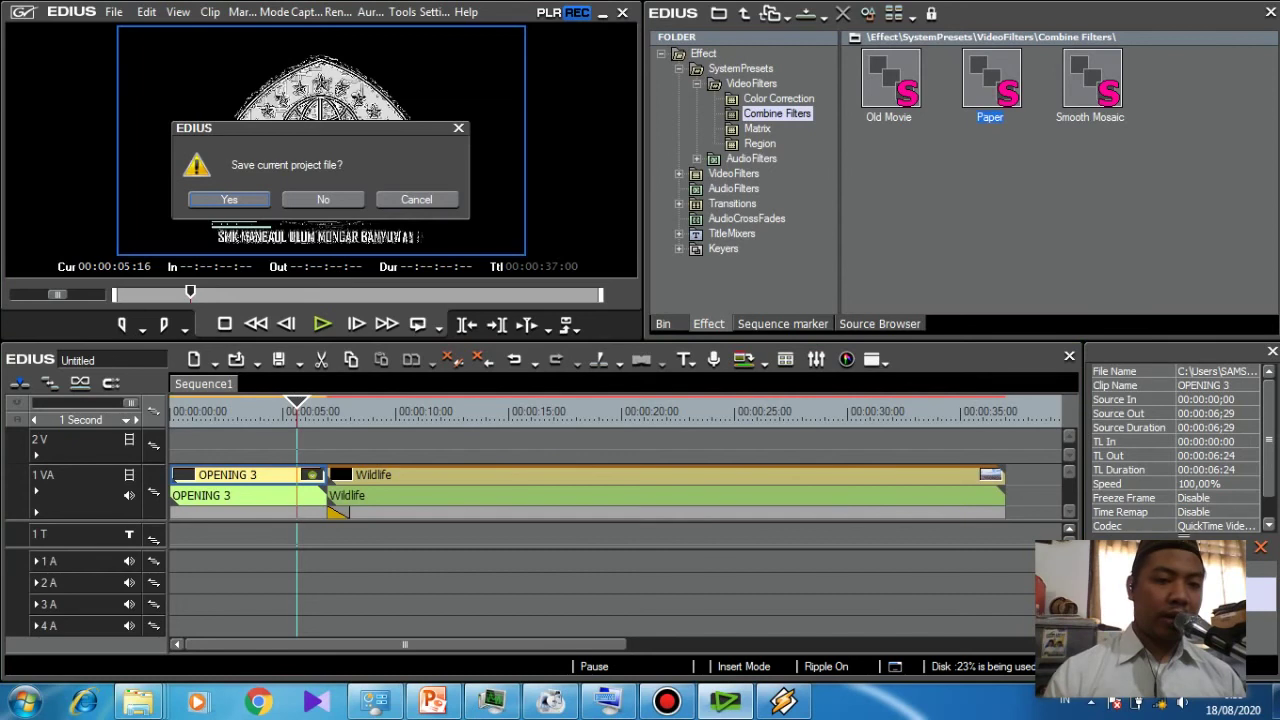
click(323, 200)
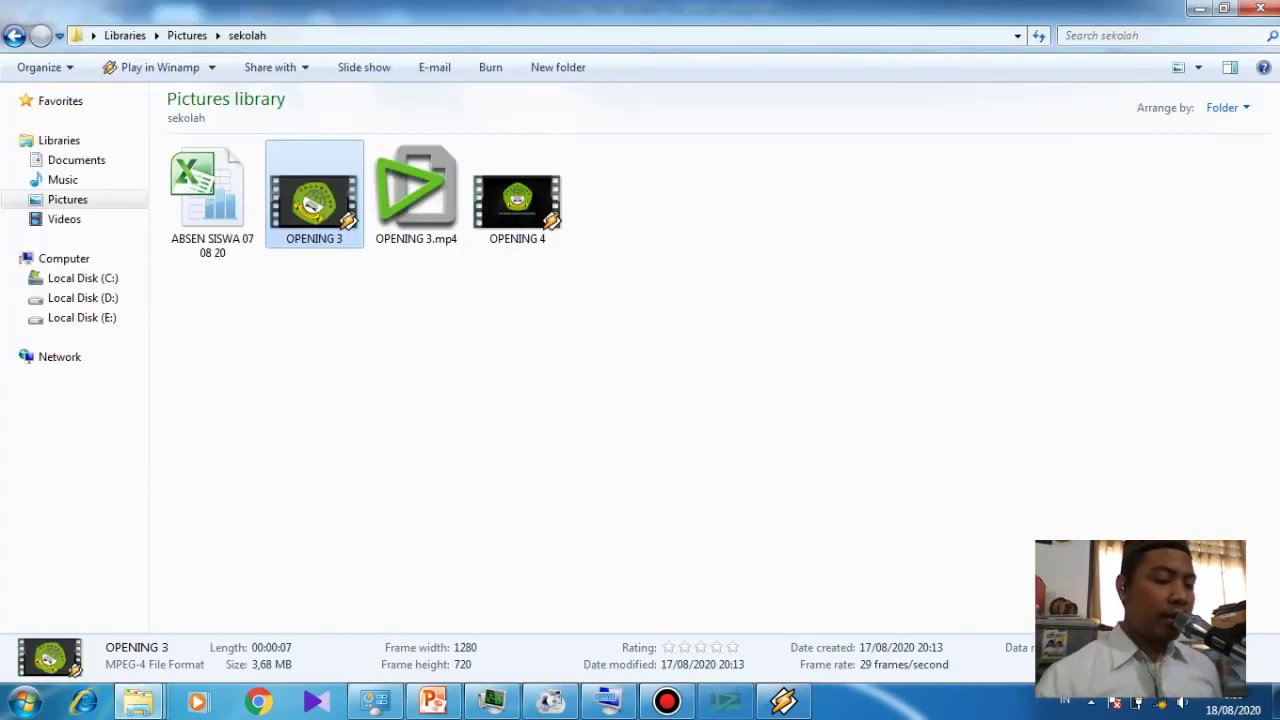